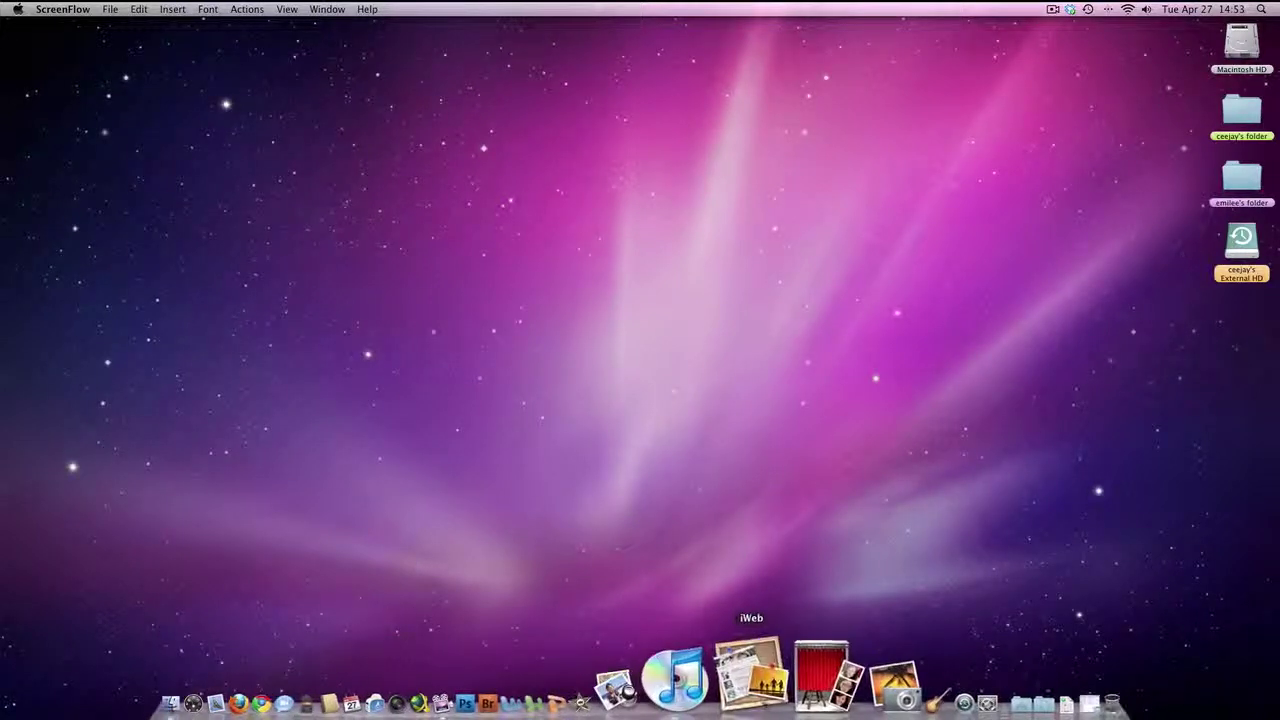
# Launch iWeb and dismiss its welcome window to reveal the Apple News Article Blog site.
pyautogui.click(757, 672)
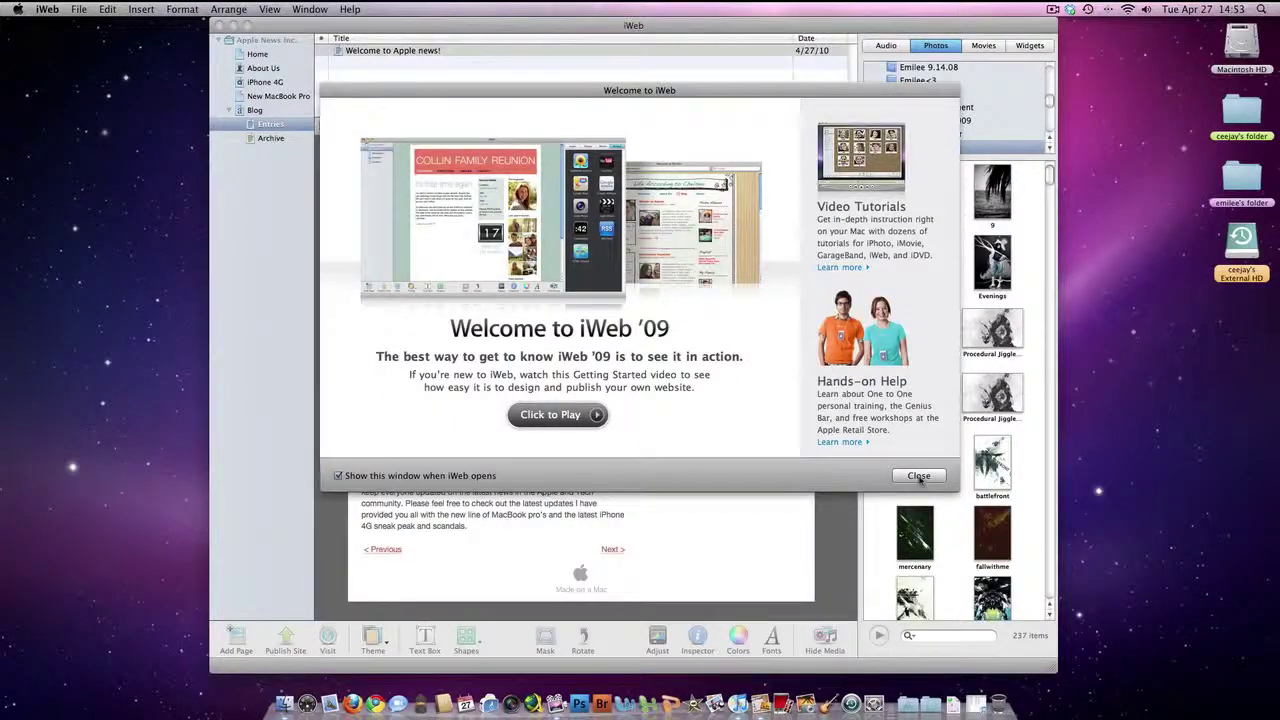
pyautogui.click(918, 476)
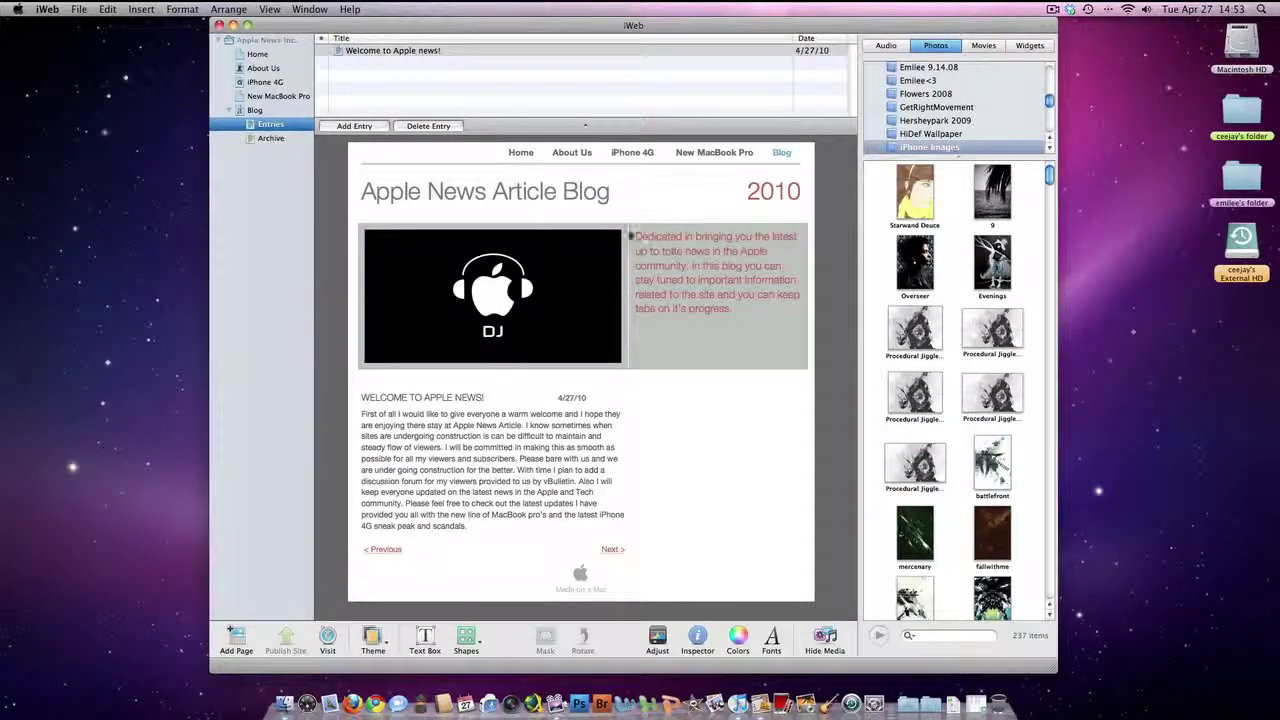
# View each site page in turn: Home, About Us, iPhone 4G, New MacBook Pro, Blog, Entries, Archive.
pyautogui.click(257, 54)
pyautogui.scroll(-3, 597, 263)
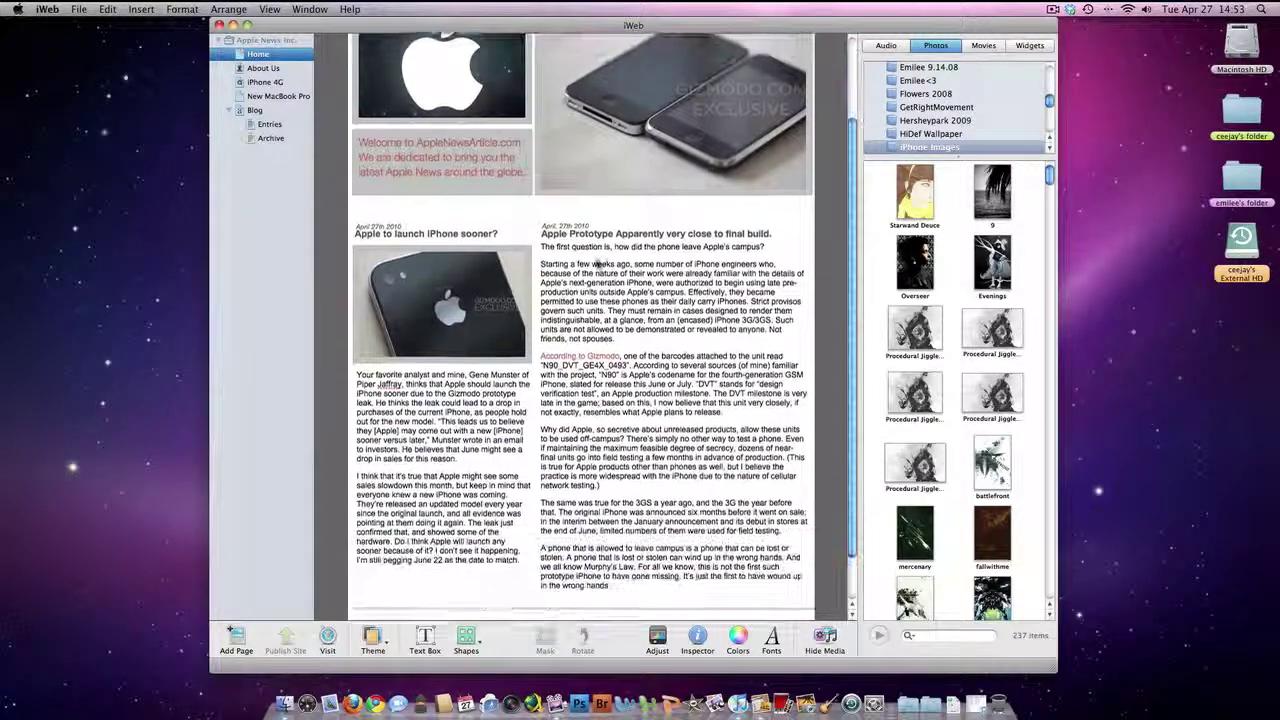
pyautogui.scroll(2, 597, 263)
pyautogui.click(264, 68)
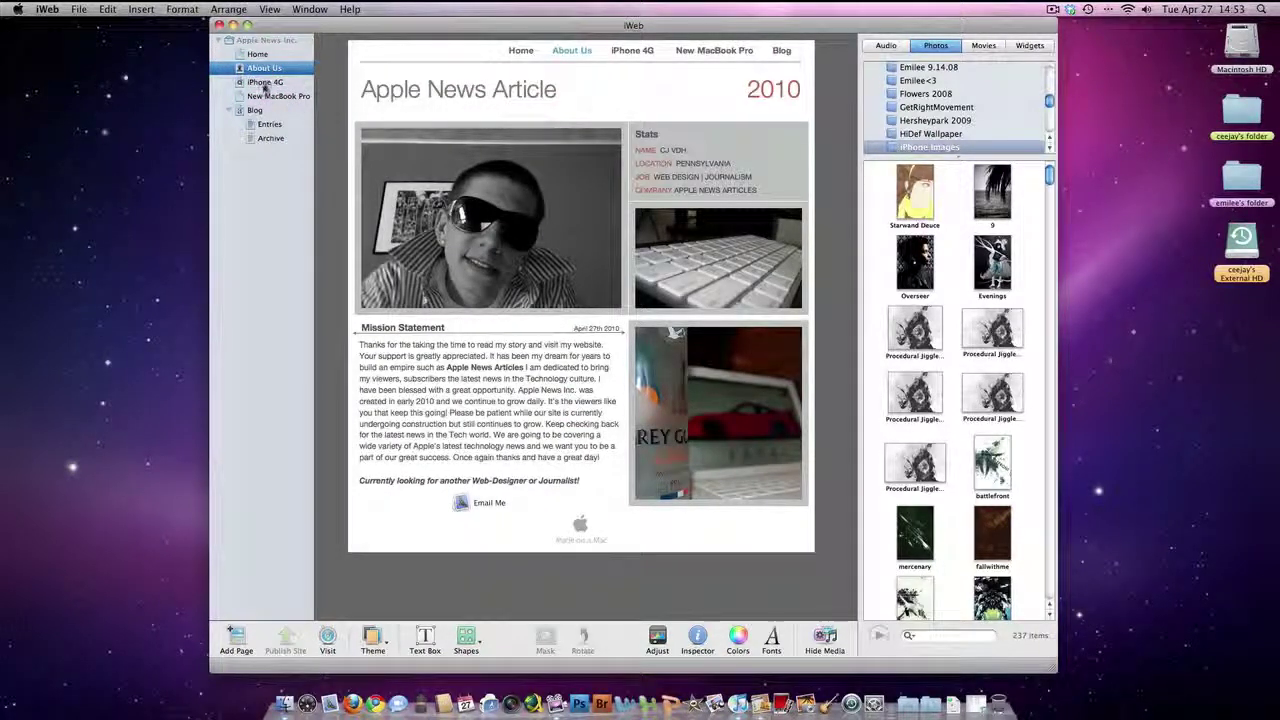
pyautogui.click(265, 82)
pyautogui.click(268, 96)
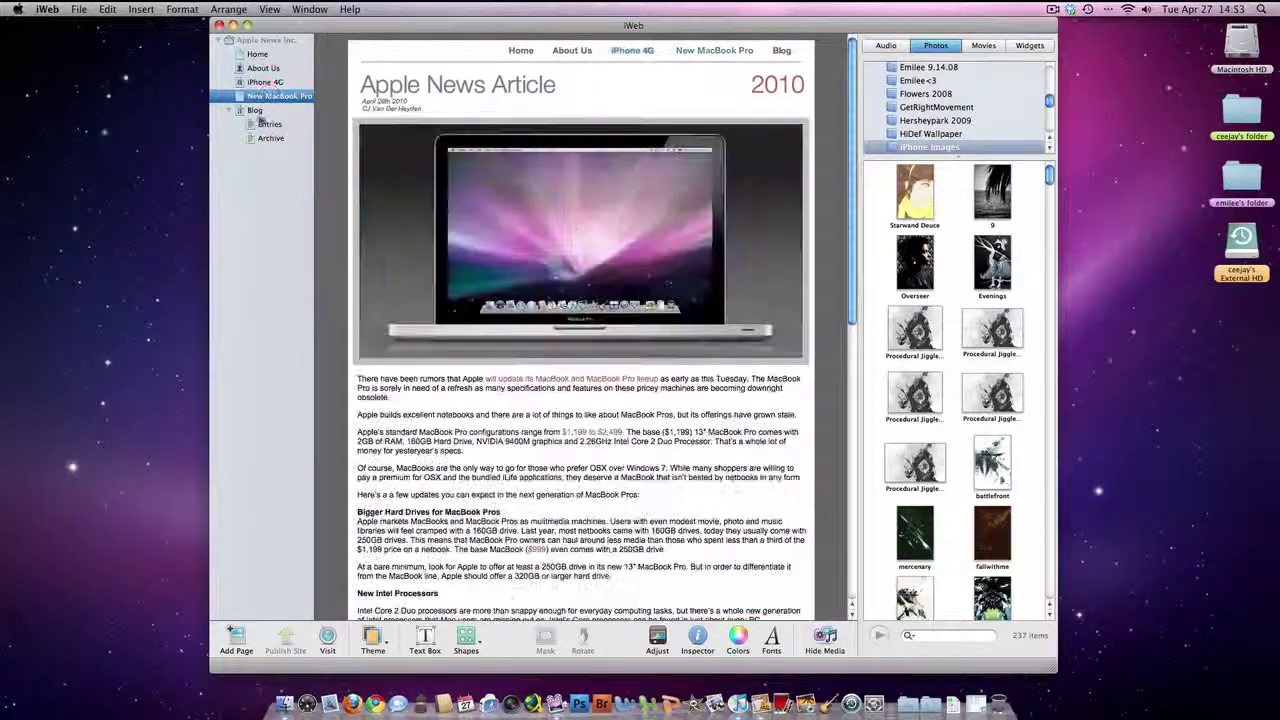
pyautogui.click(255, 111)
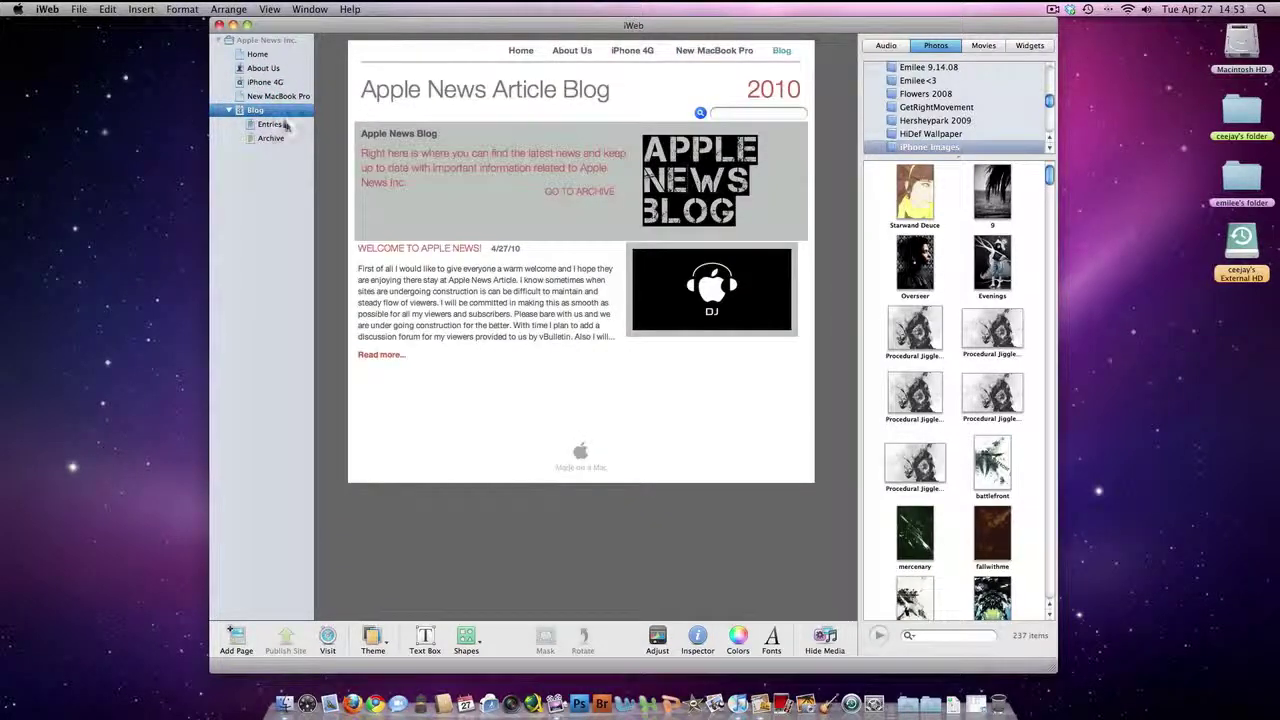
pyautogui.click(284, 124)
pyautogui.click(272, 138)
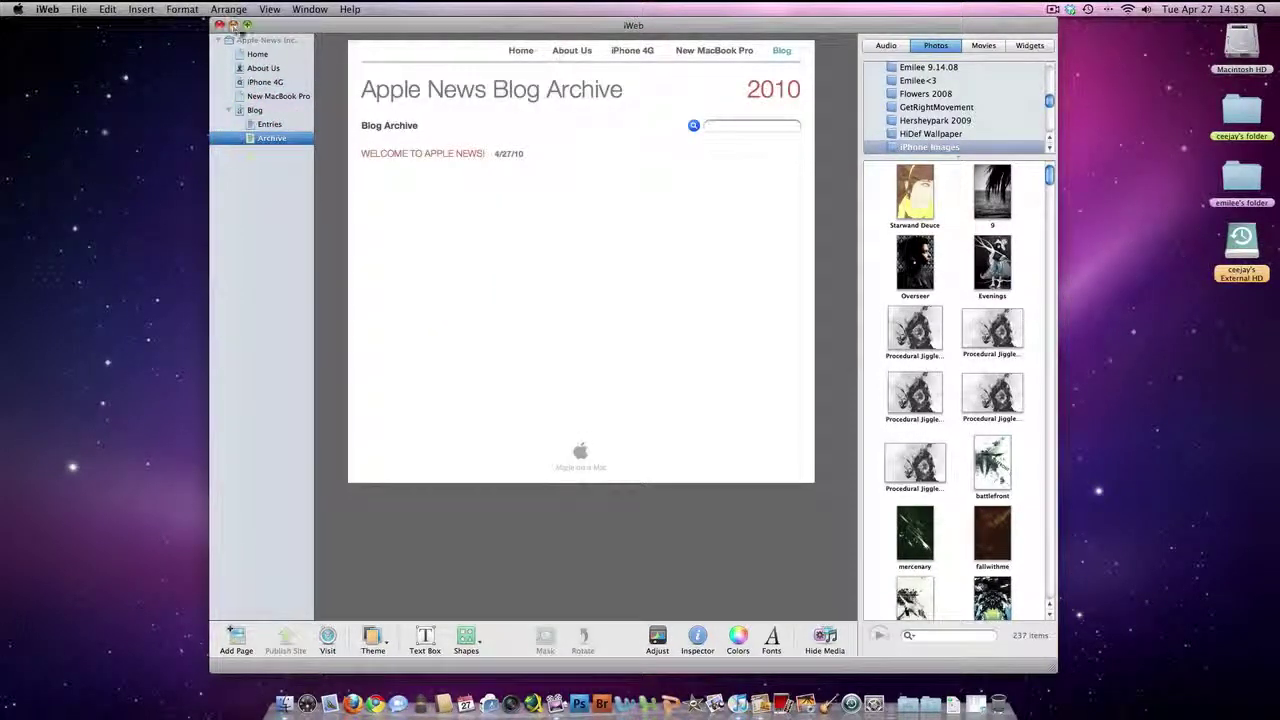
# Minimise the iWeb window and launch Firefox.
pyautogui.click(257, 55)
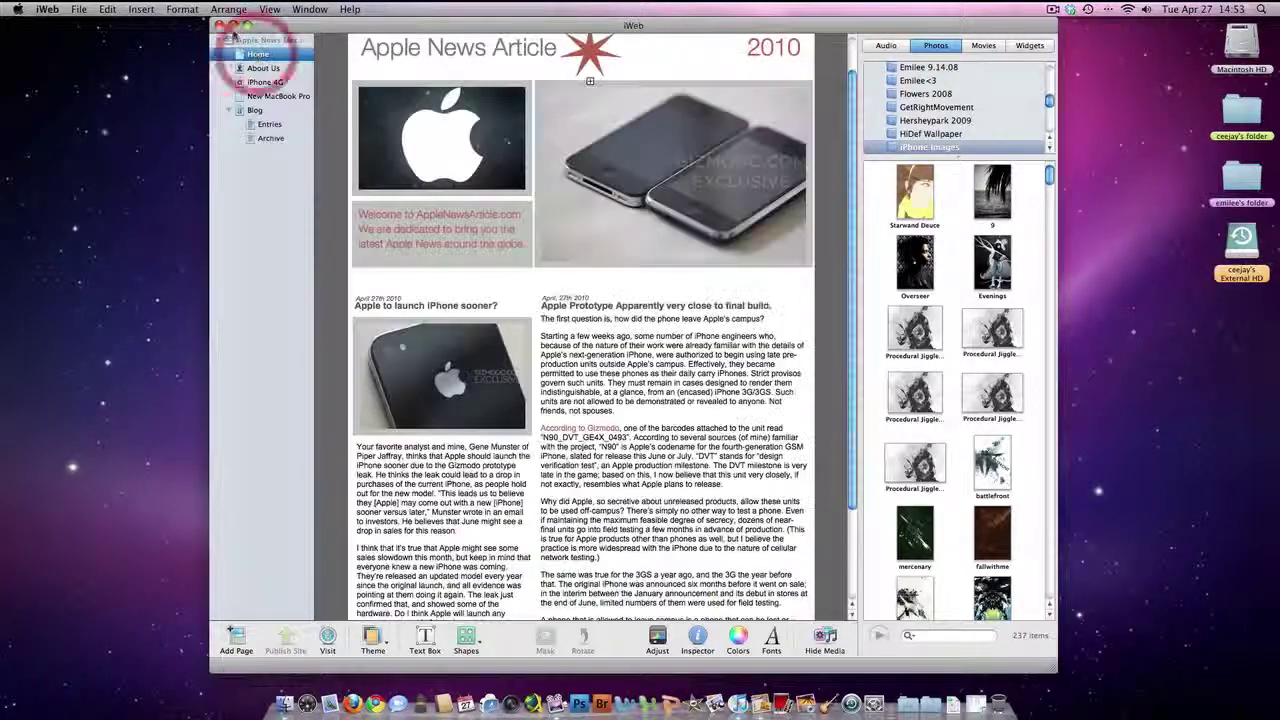
pyautogui.click(233, 25)
pyautogui.click(355, 675)
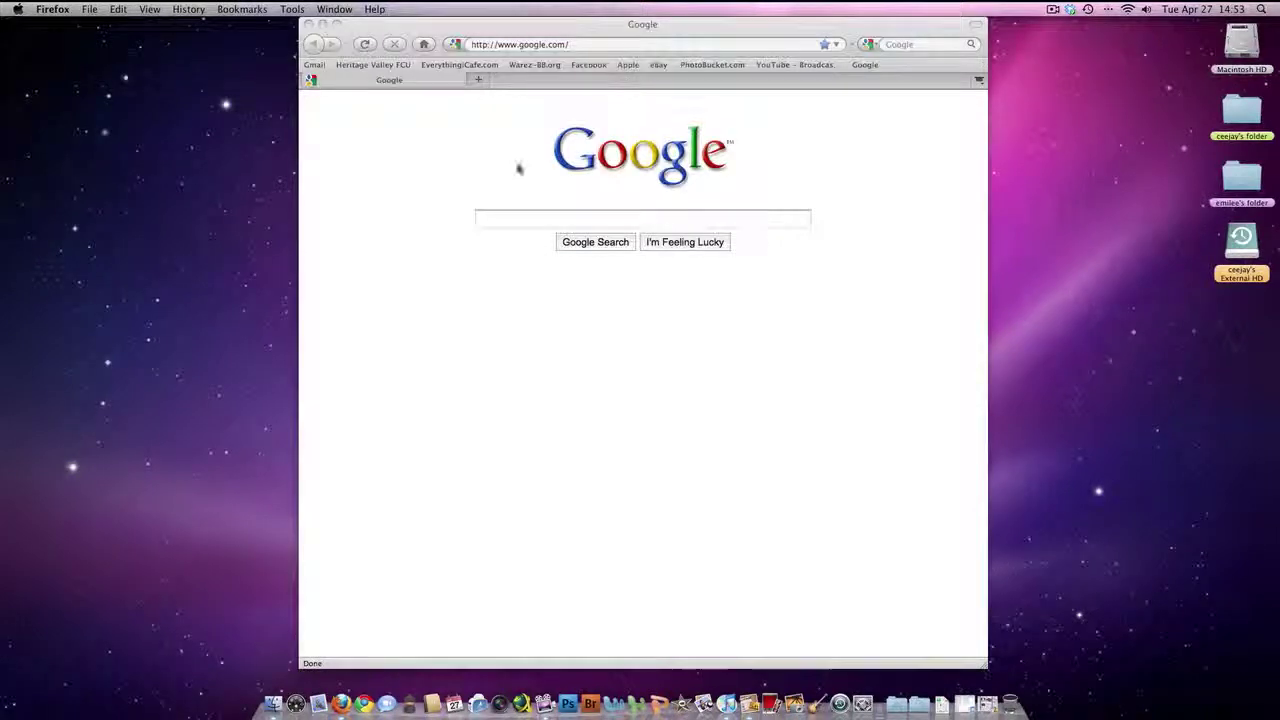
pyautogui.click(516, 42)
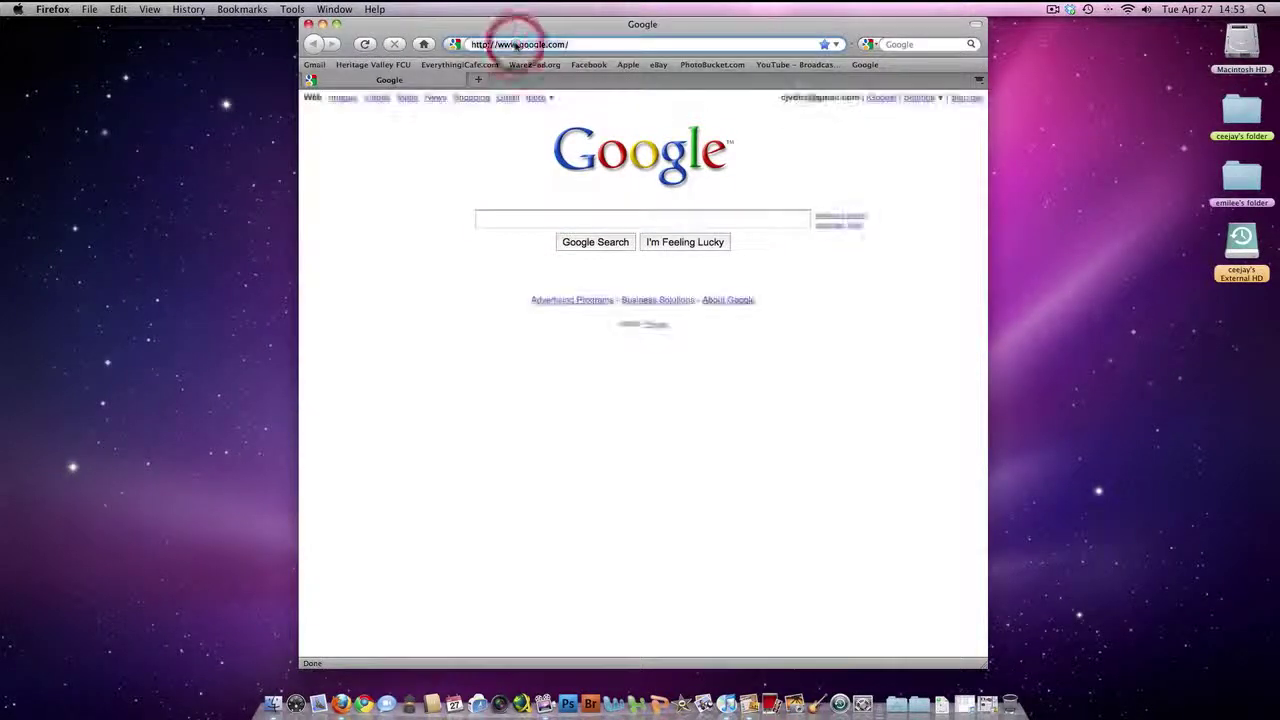
pyautogui.write('www.get')
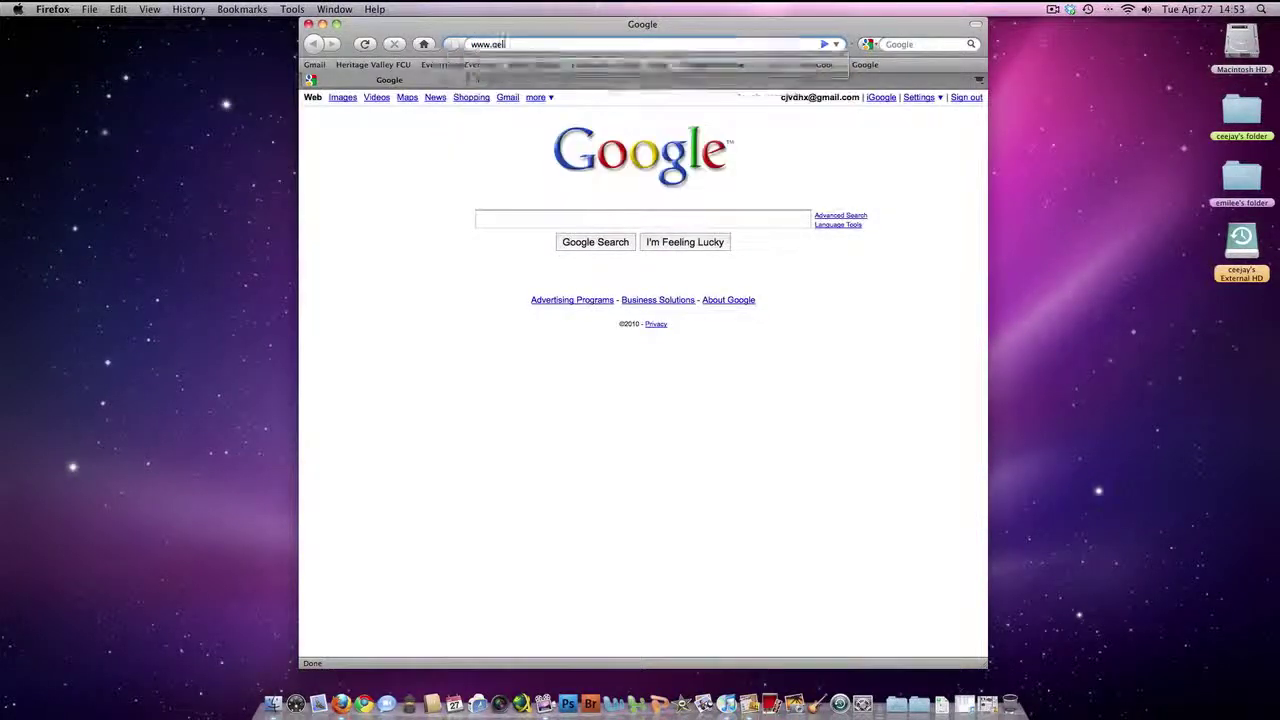
pyautogui.write('dropbox')
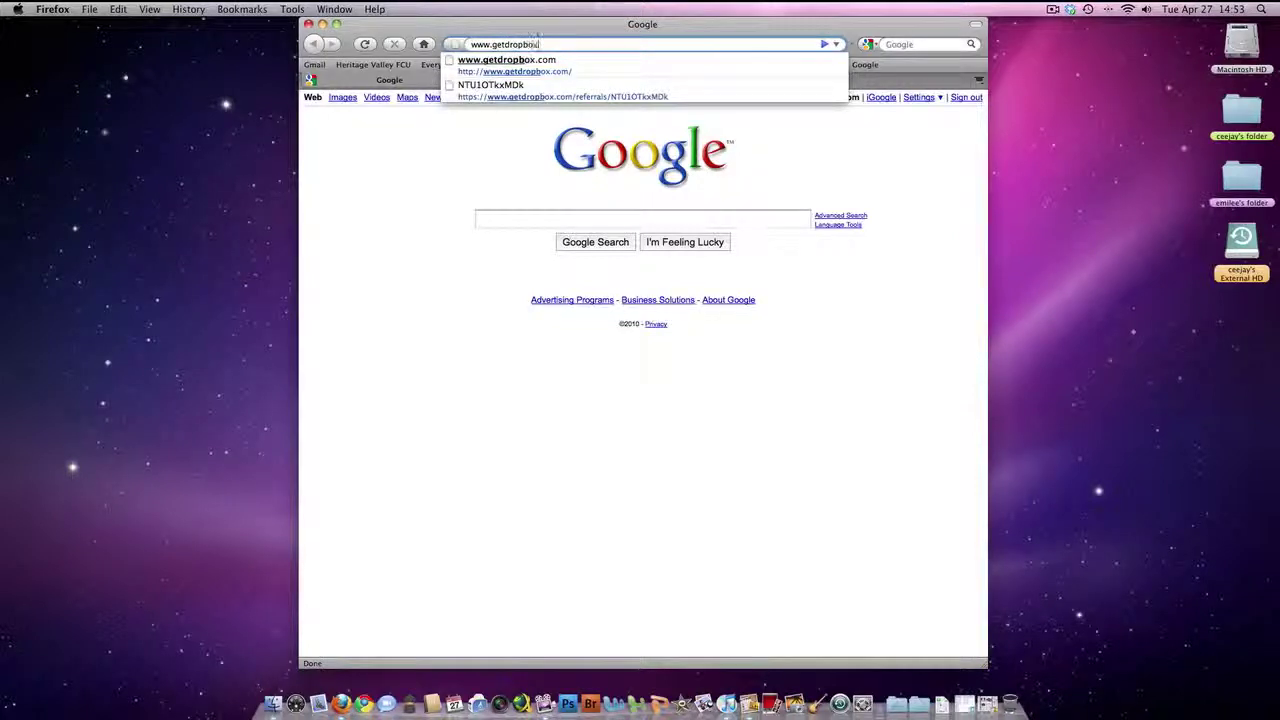
pyautogui.write('..co')
pyautogui.write('com')
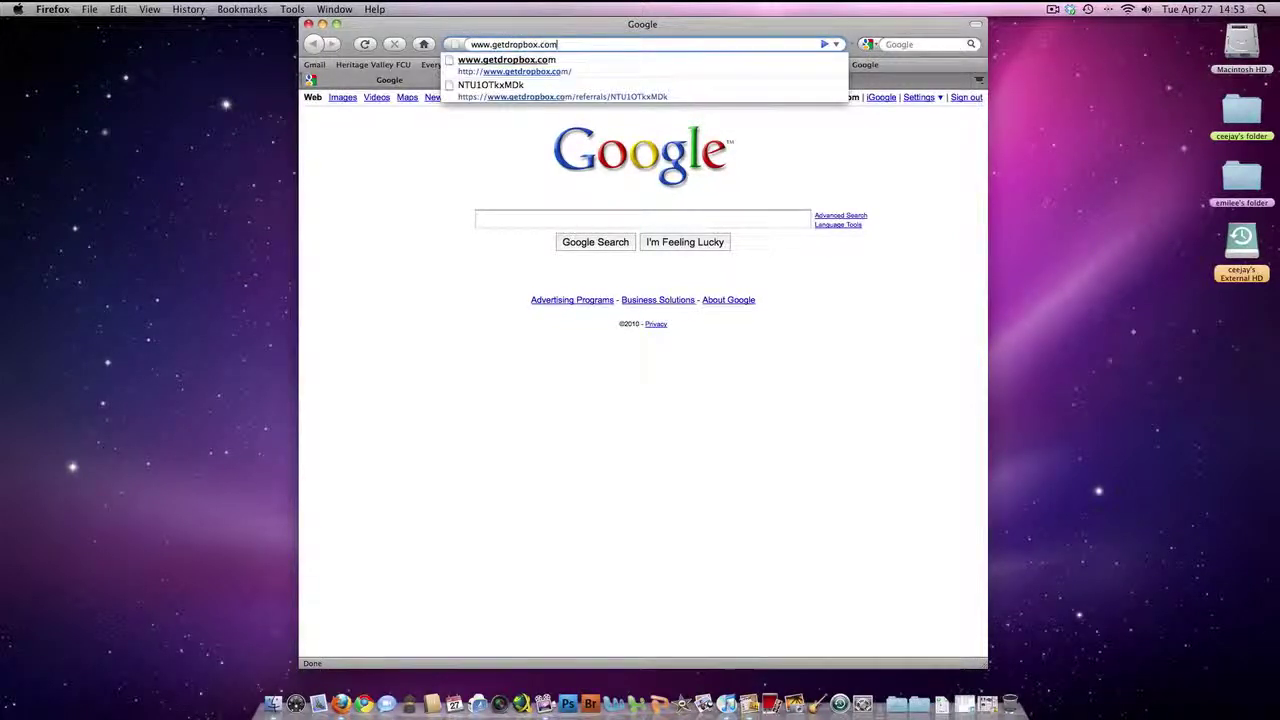
pyautogui.press('Return')
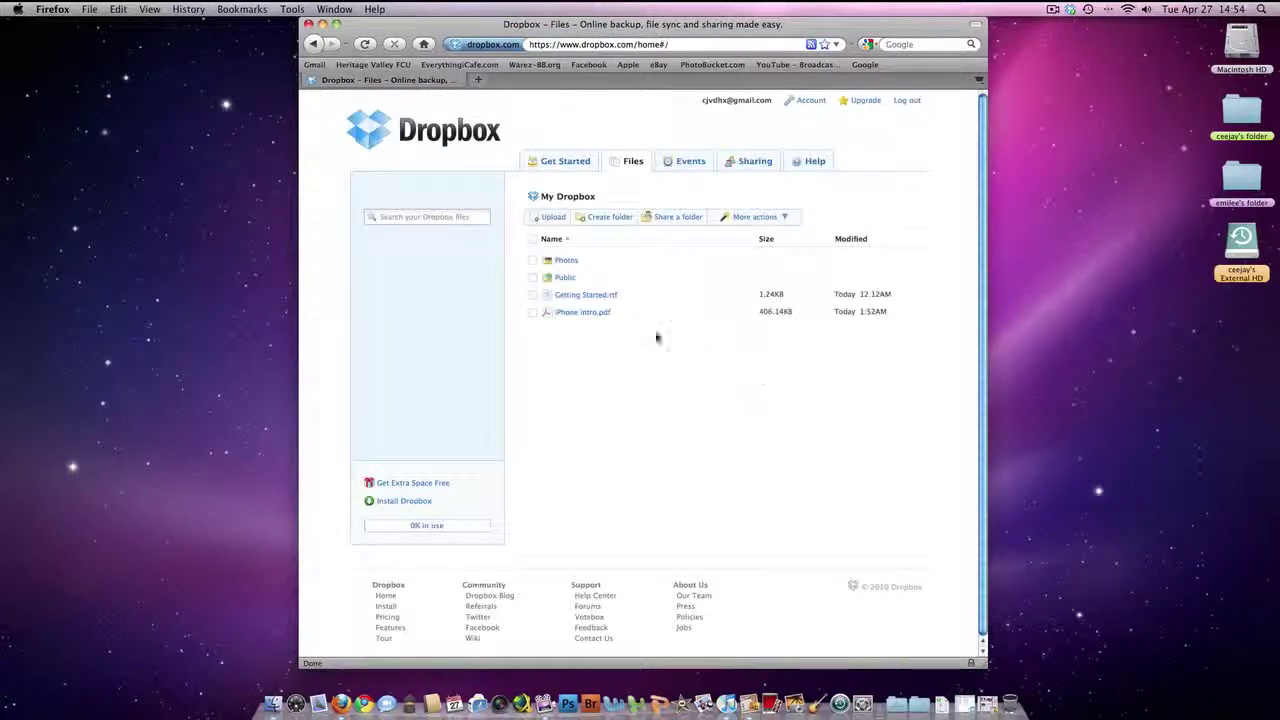
pyautogui.click(418, 140)
pyautogui.click(580, 45)
pyautogui.write('w')
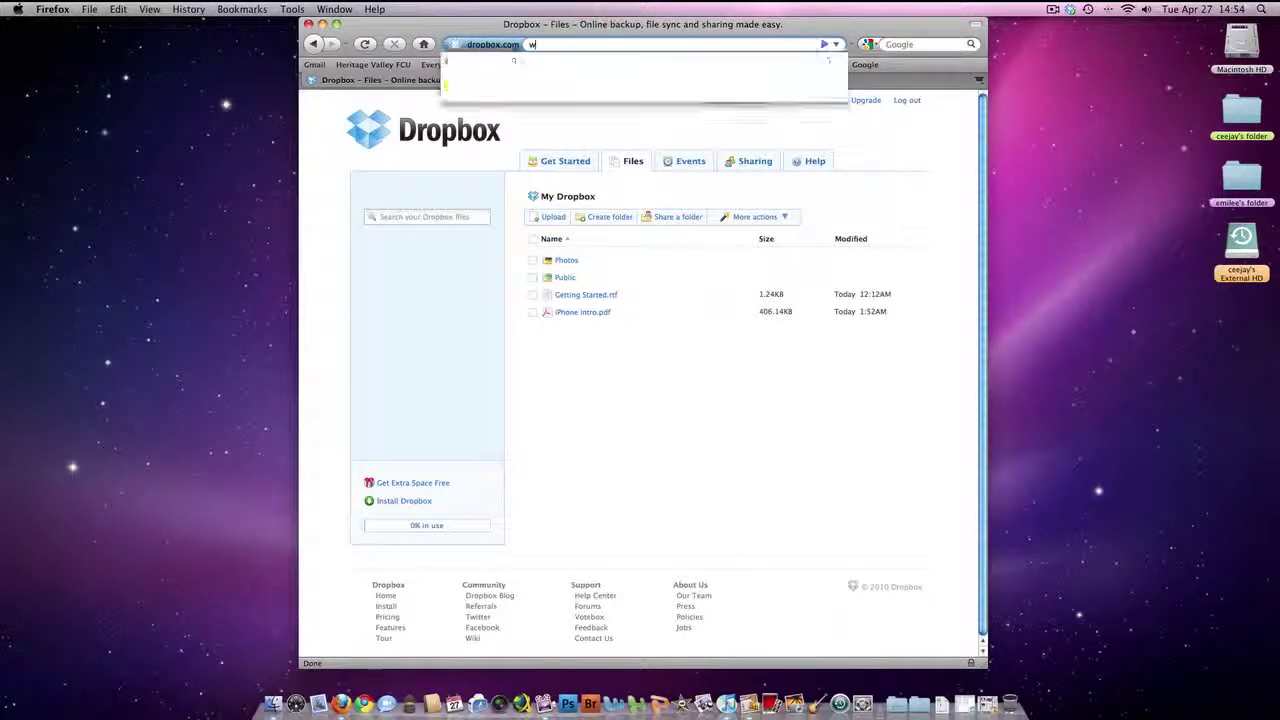
pyautogui.write('ww.dropbox.com')
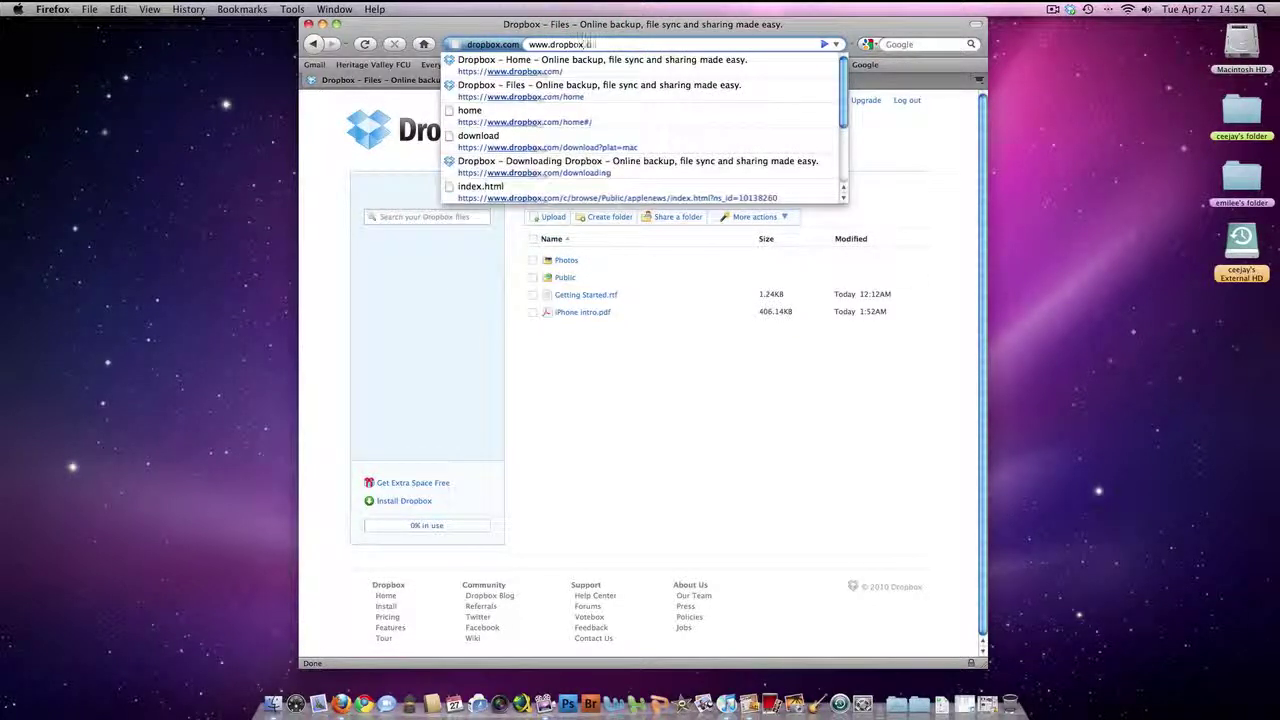
pyautogui.press('Return')
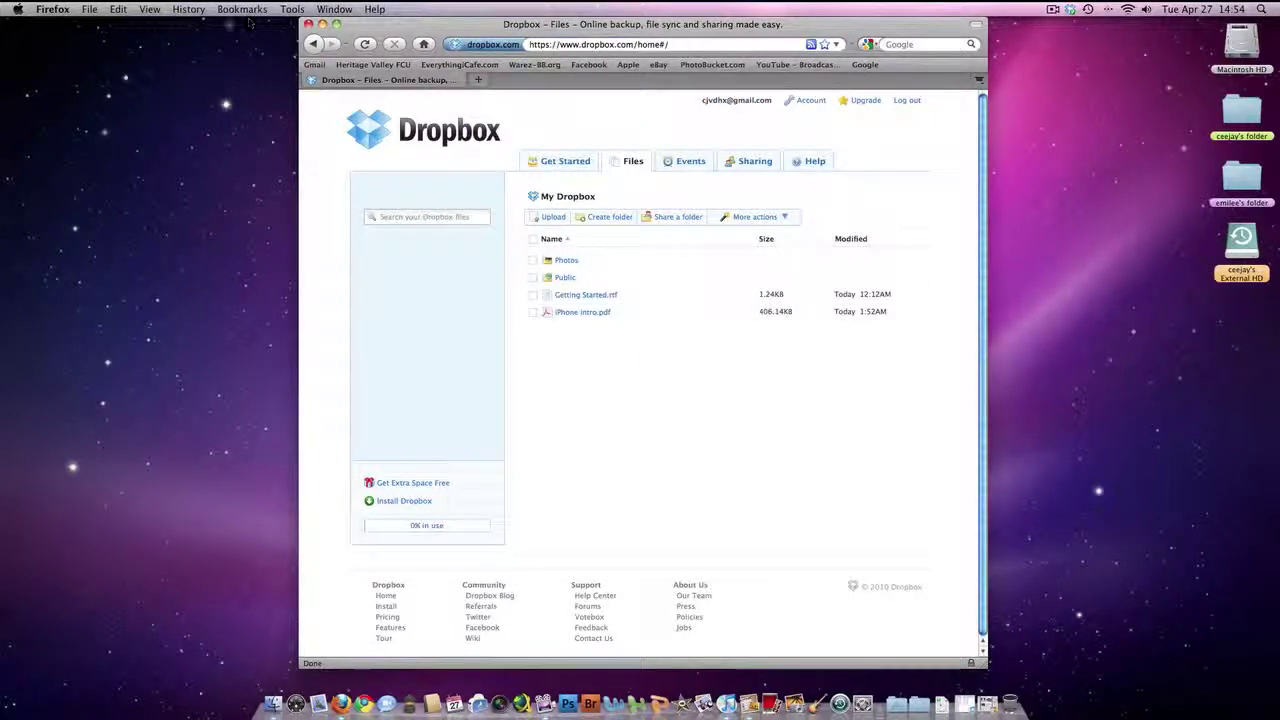
# Quit Firefox from its menu, retrying until the browser closes.
pyautogui.click(47, 10)
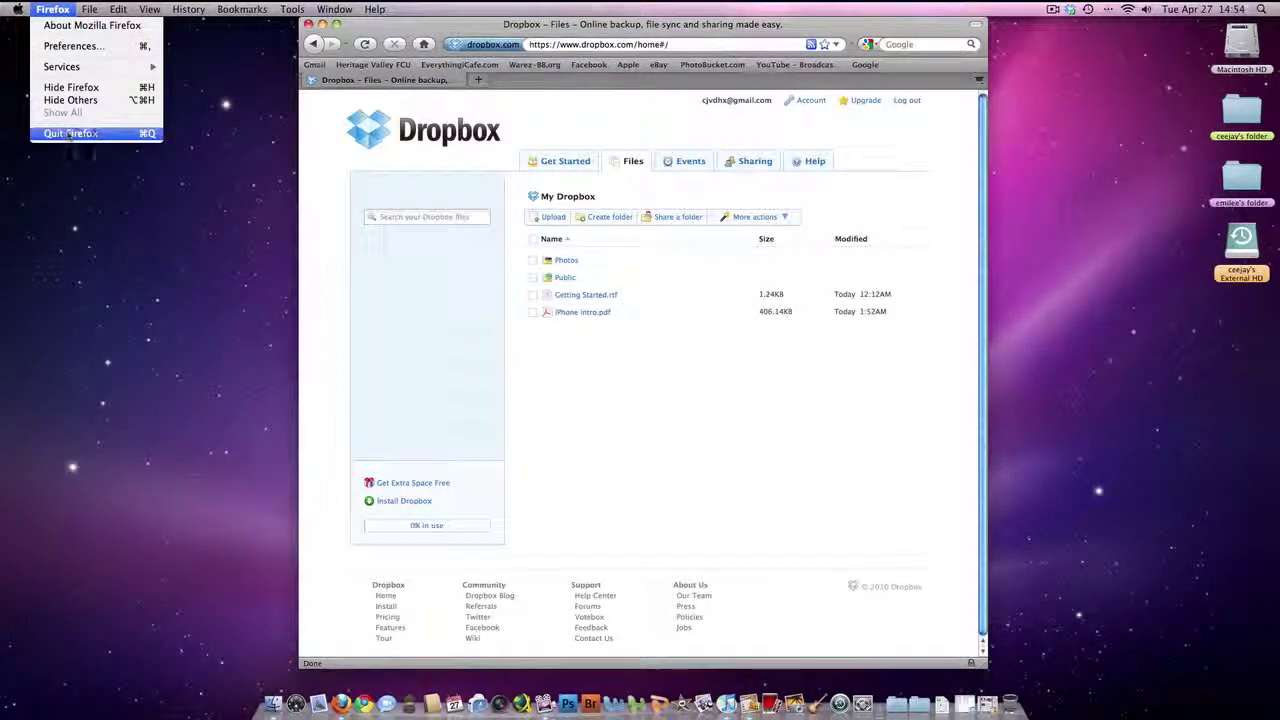
pyautogui.click(60, 133)
pyautogui.click(473, 23)
pyautogui.click(52, 9)
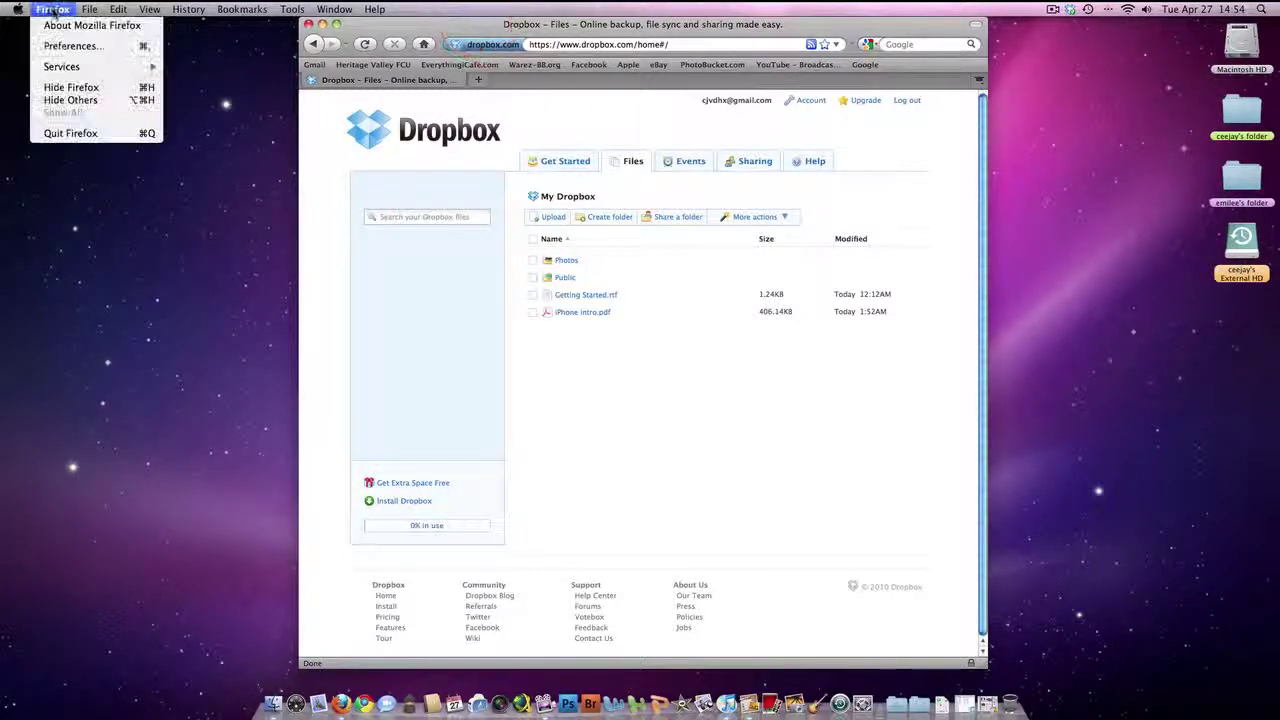
pyautogui.click(90, 131)
pyautogui.click(47, 10)
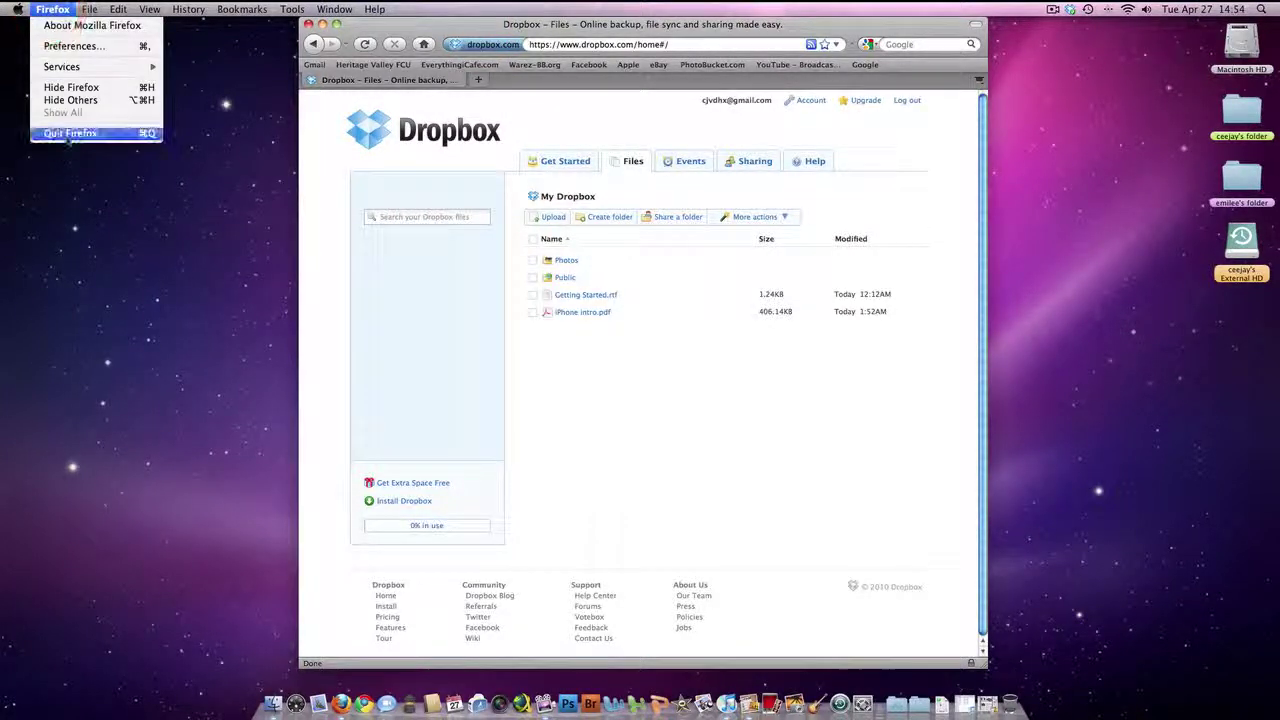
pyautogui.click(65, 133)
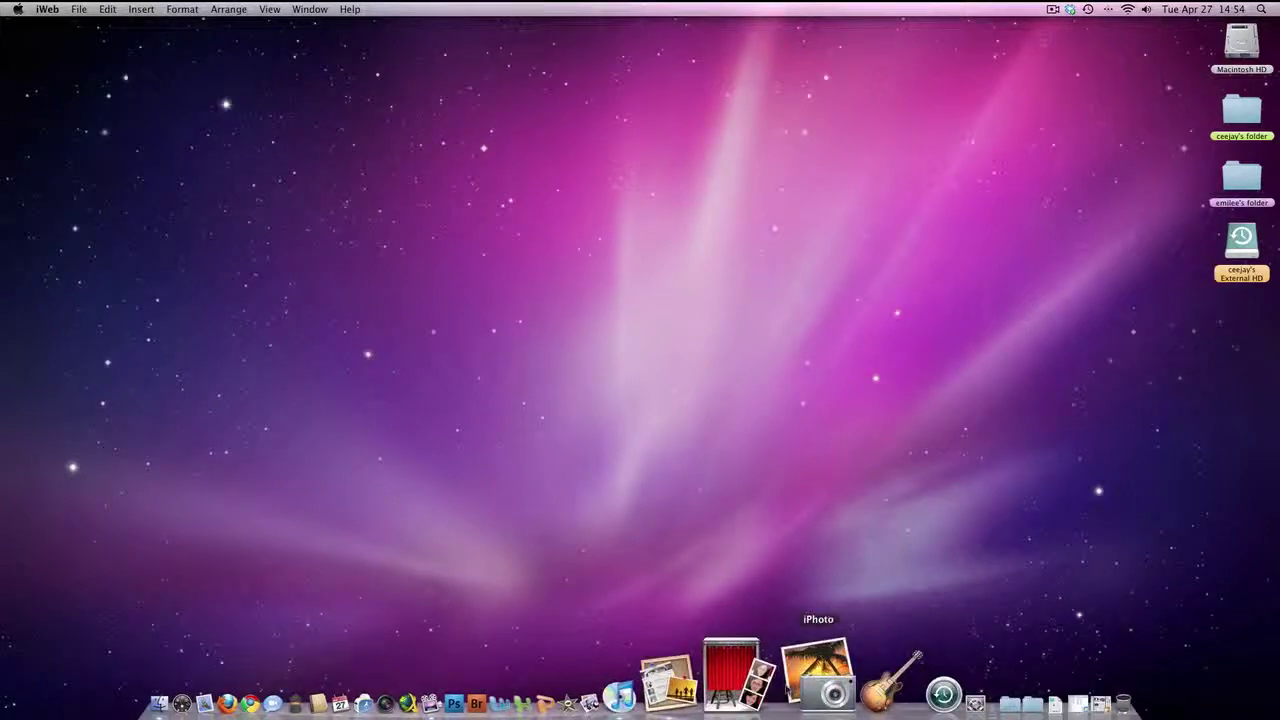
# Bring iWeb back and open the site's publishing settings.
pyautogui.click(757, 680)
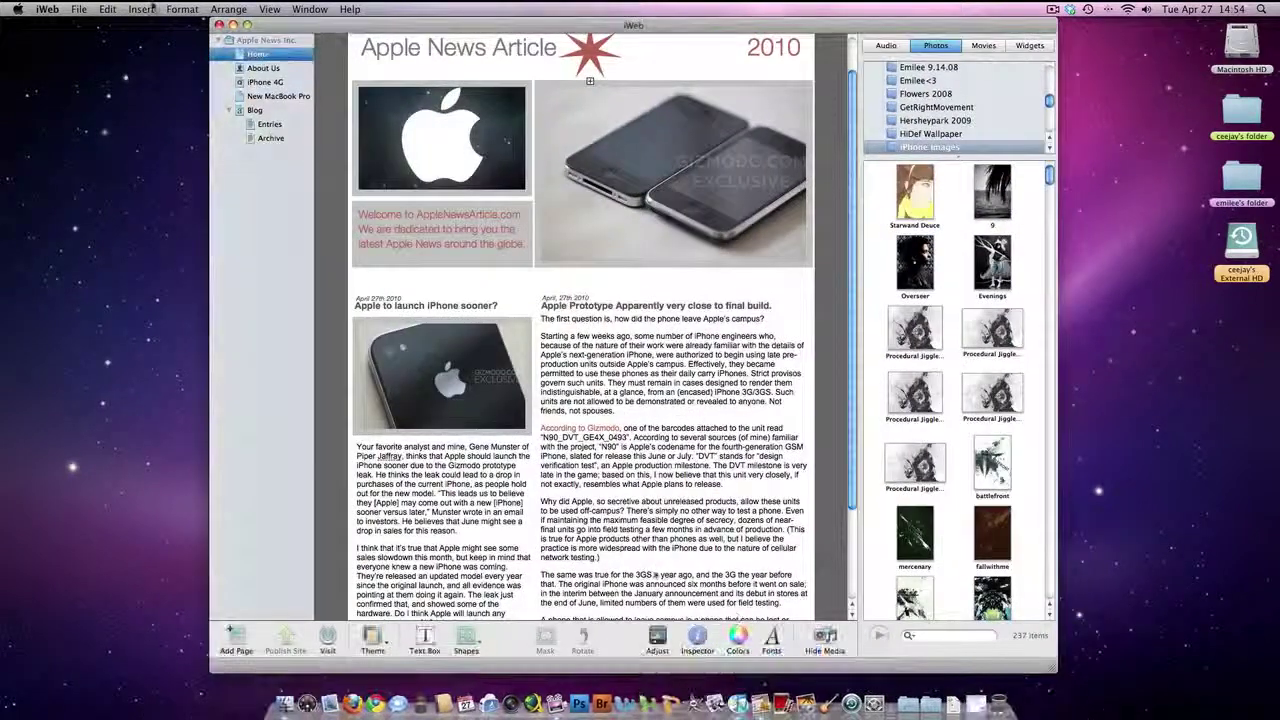
pyautogui.click(78, 9)
pyautogui.moveTo(350, 9)
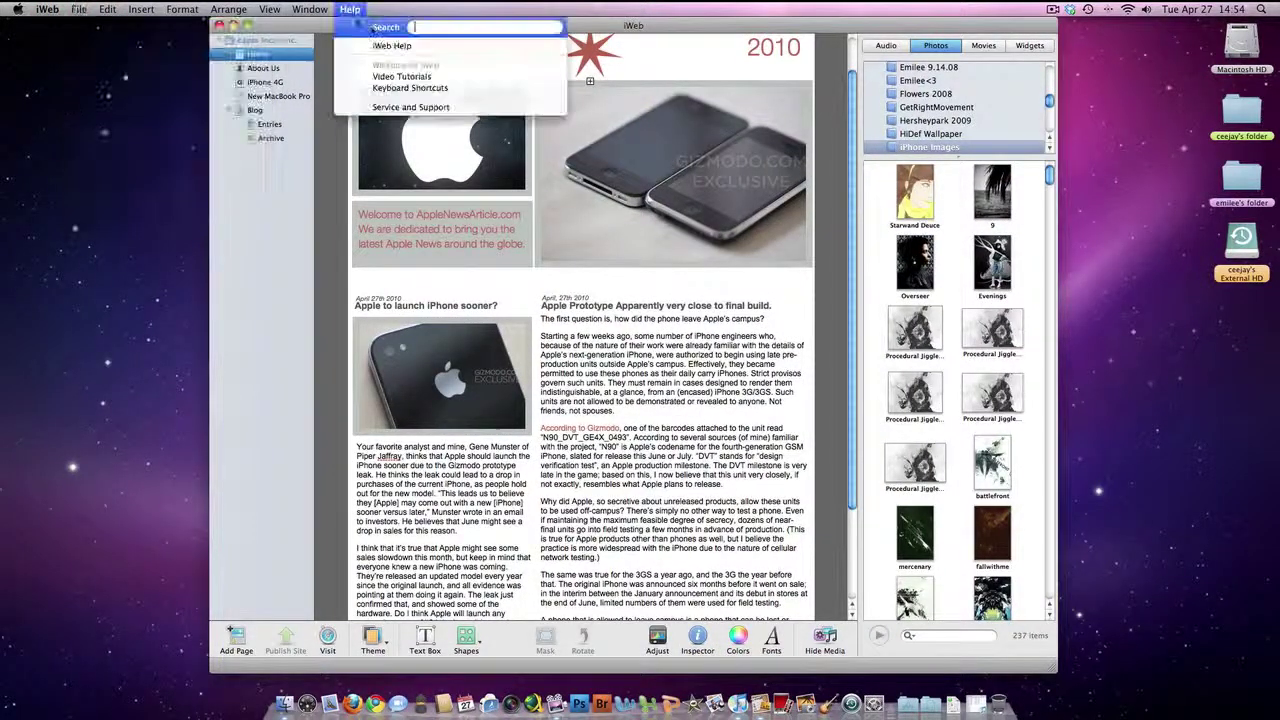
pyautogui.click(265, 40)
pyautogui.click(265, 40)
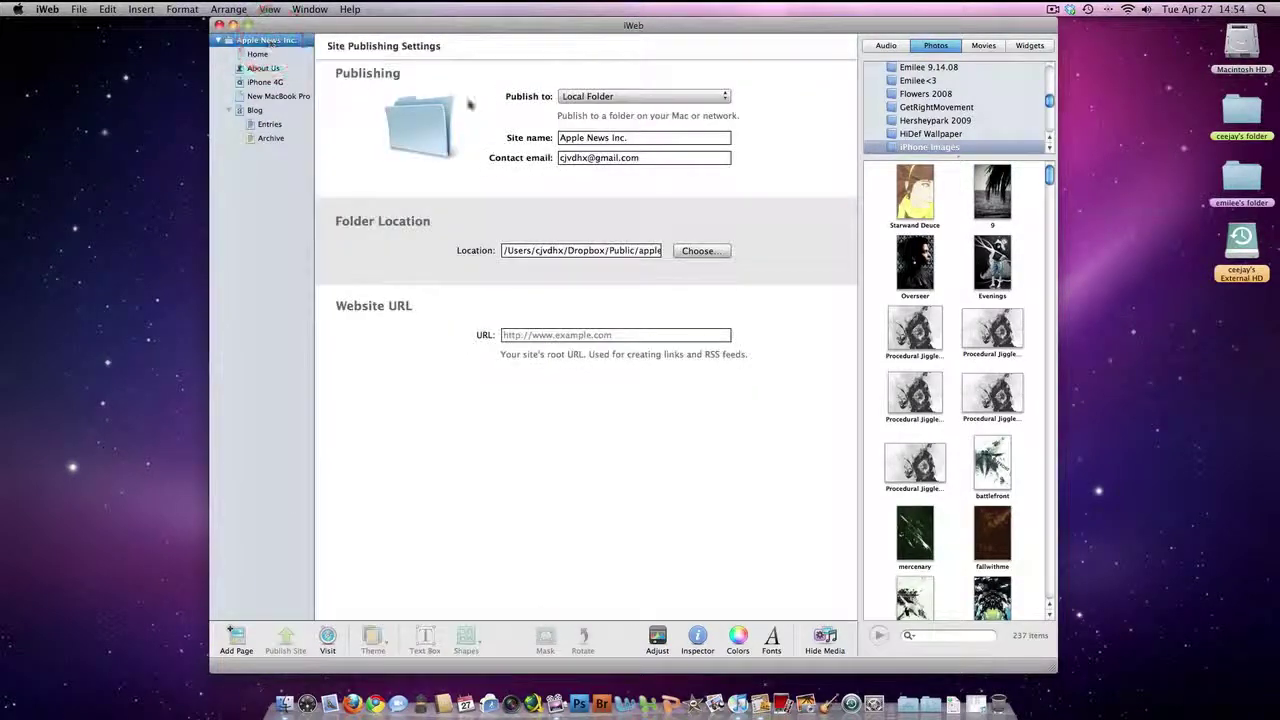
# Publish to Local Folder and make the site name 'Apple News Inc.' with the period.
pyautogui.click(726, 98)
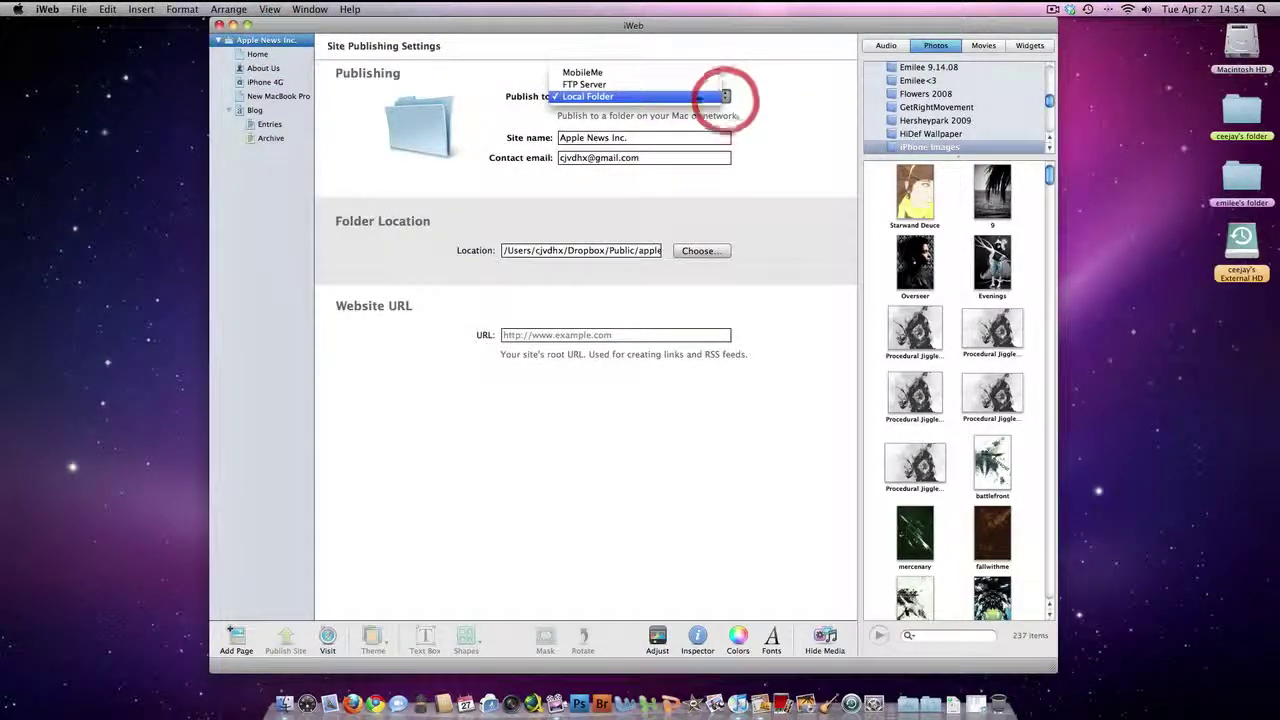
pyautogui.click(663, 94)
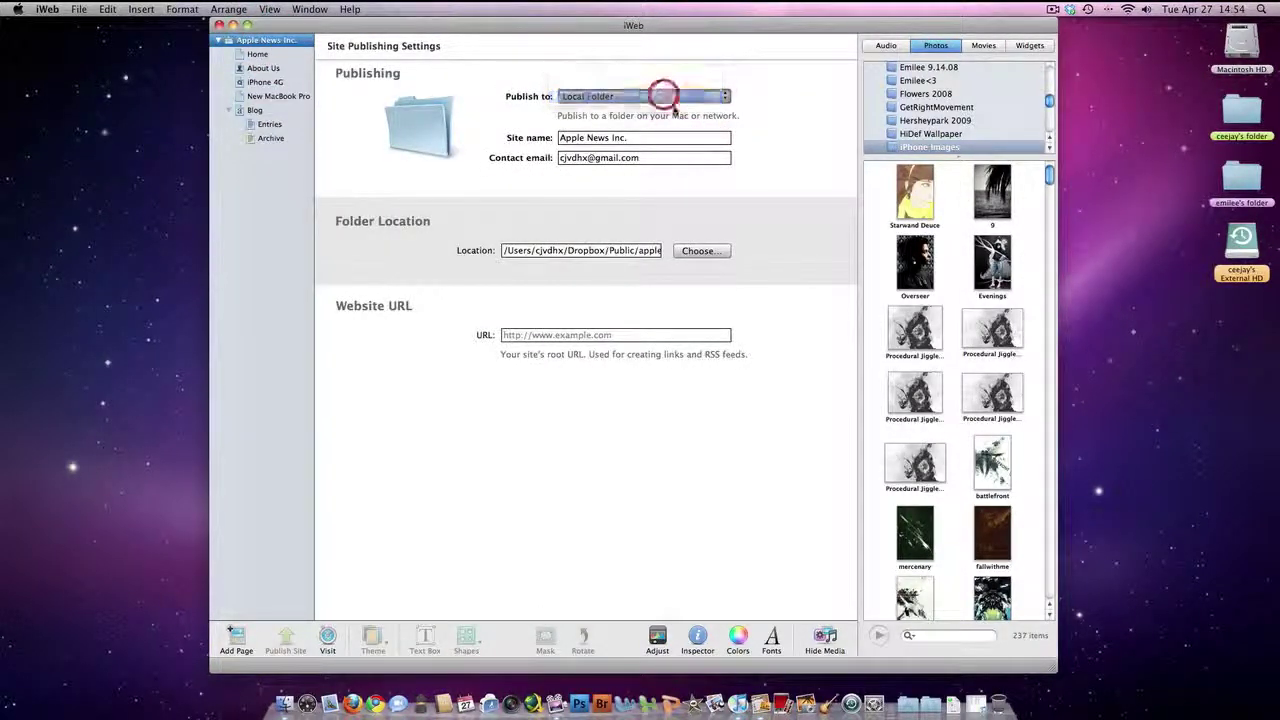
pyautogui.click(633, 137)
pyautogui.press('BackSpace')
pyautogui.write('.')
pyautogui.press('Return')
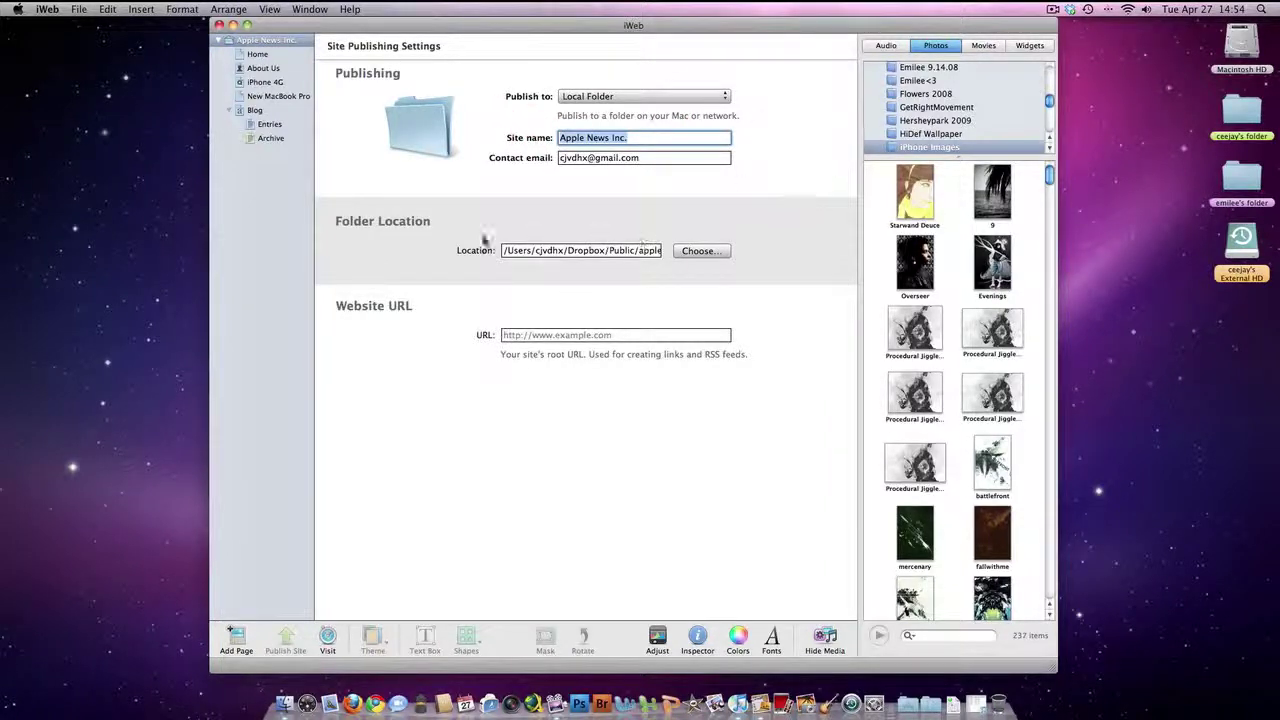
pyautogui.moveTo(364, 24); pyautogui.dragTo(233, 24)
pyautogui.rightClick(1019, 349)
pyautogui.click(1043, 356)
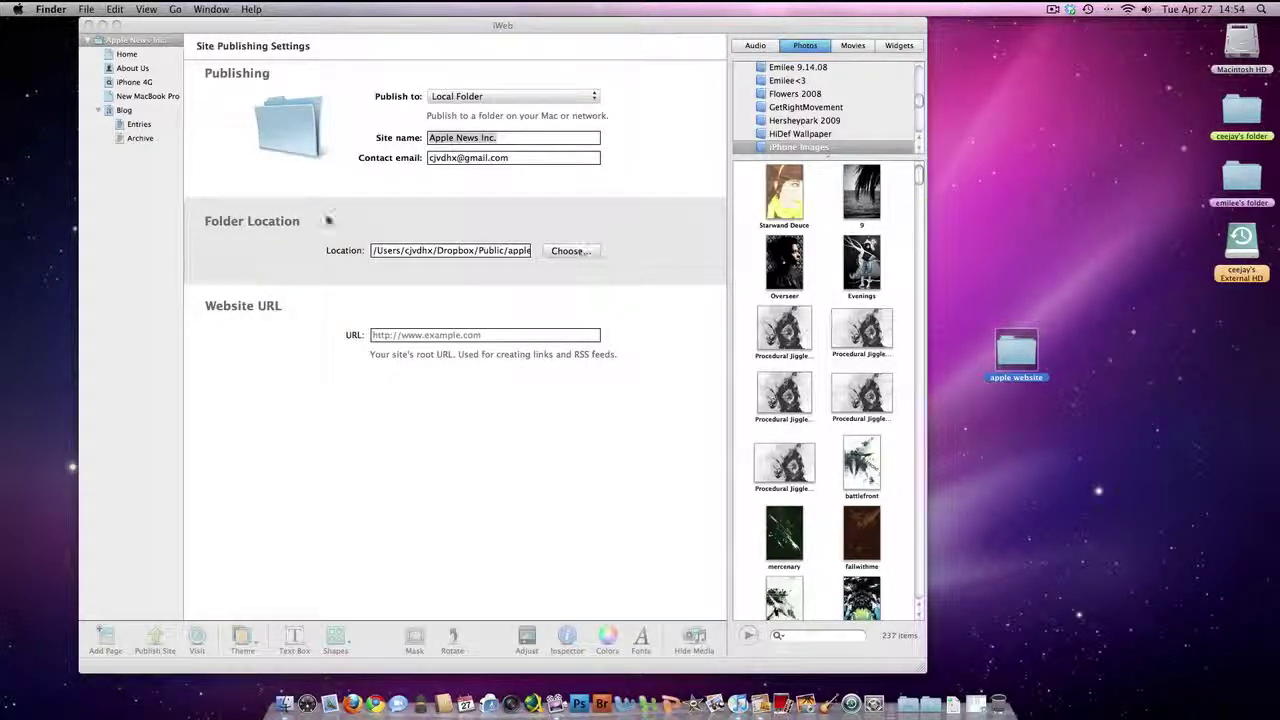
pyautogui.click(1019, 354)
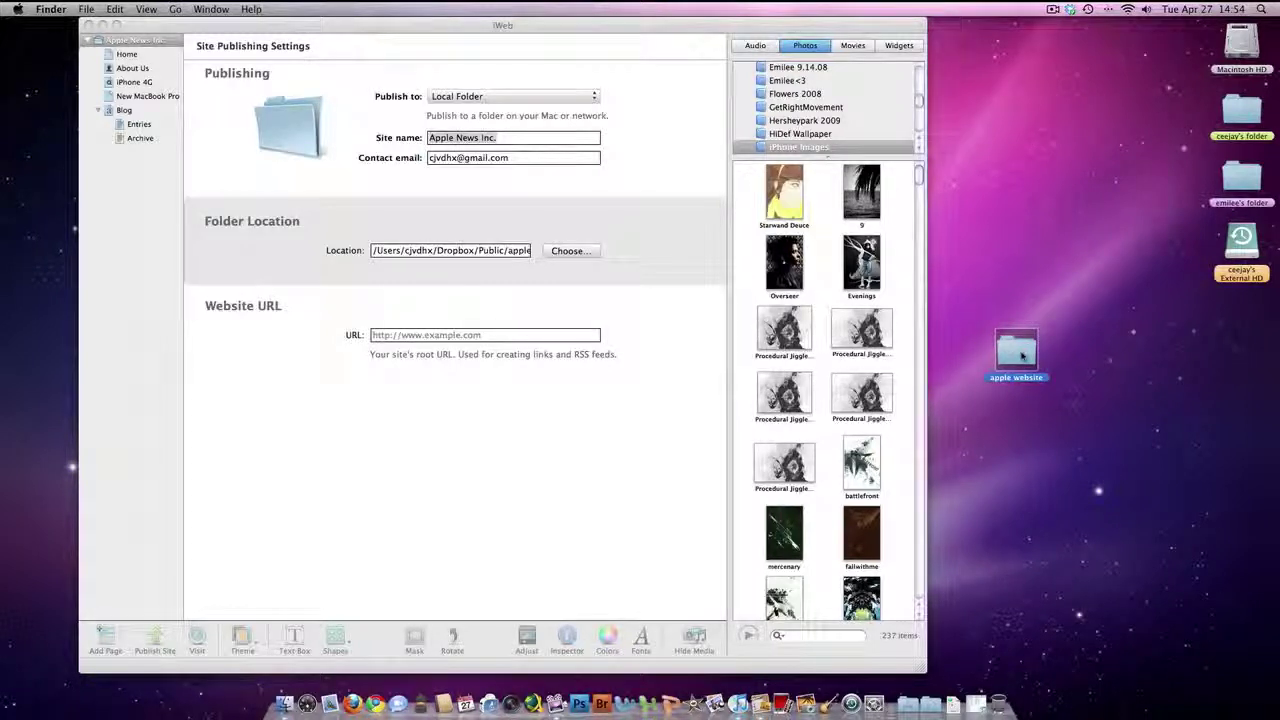
pyautogui.rightClick(1017, 354)
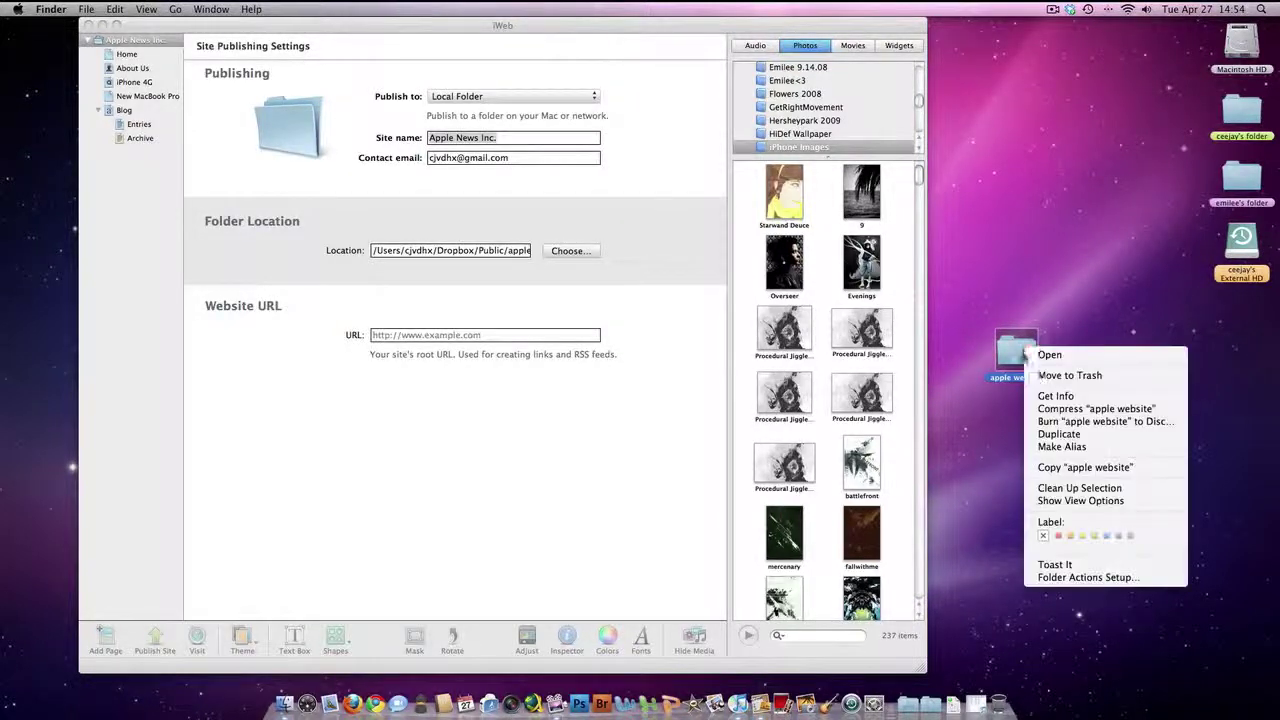
pyautogui.click(1045, 372)
pyautogui.moveTo(469, 24); pyautogui.dragTo(591, 22)
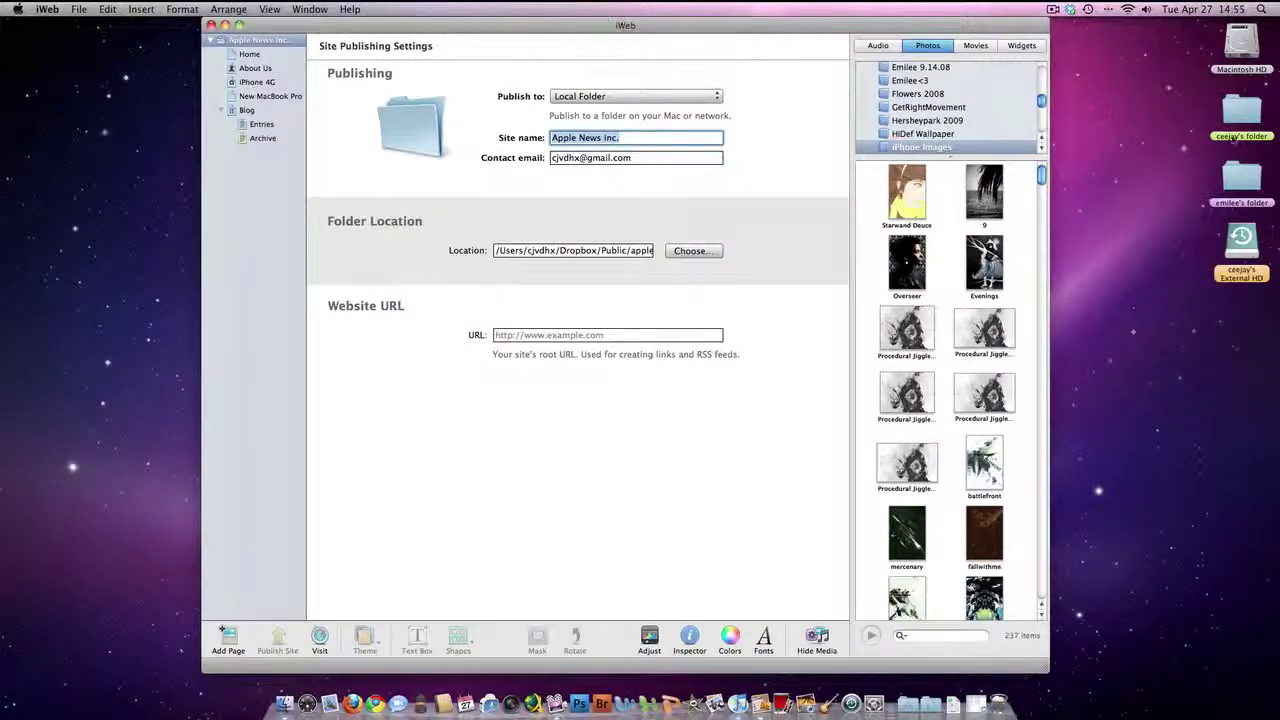
# Open Macintosh HD and locate the Dropbox folder via a Finder search for 'dropbox'.
pyautogui.doubleClick(1241, 44)
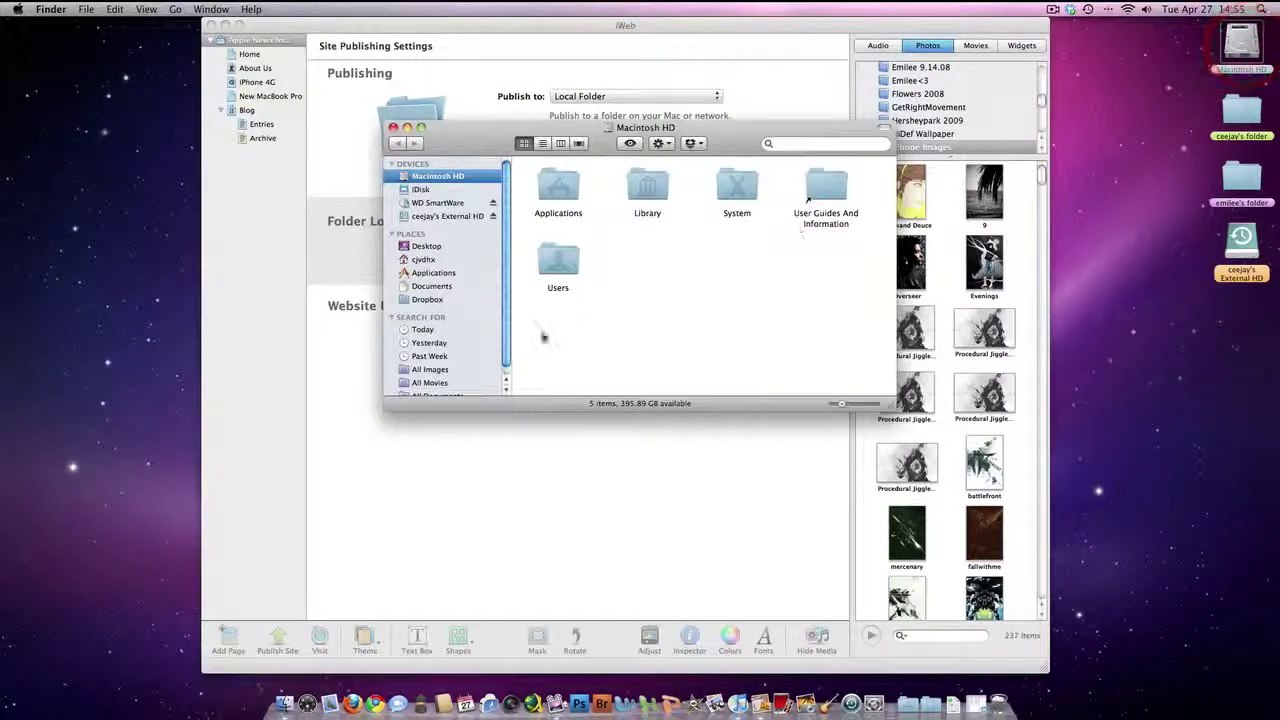
pyautogui.click(432, 300)
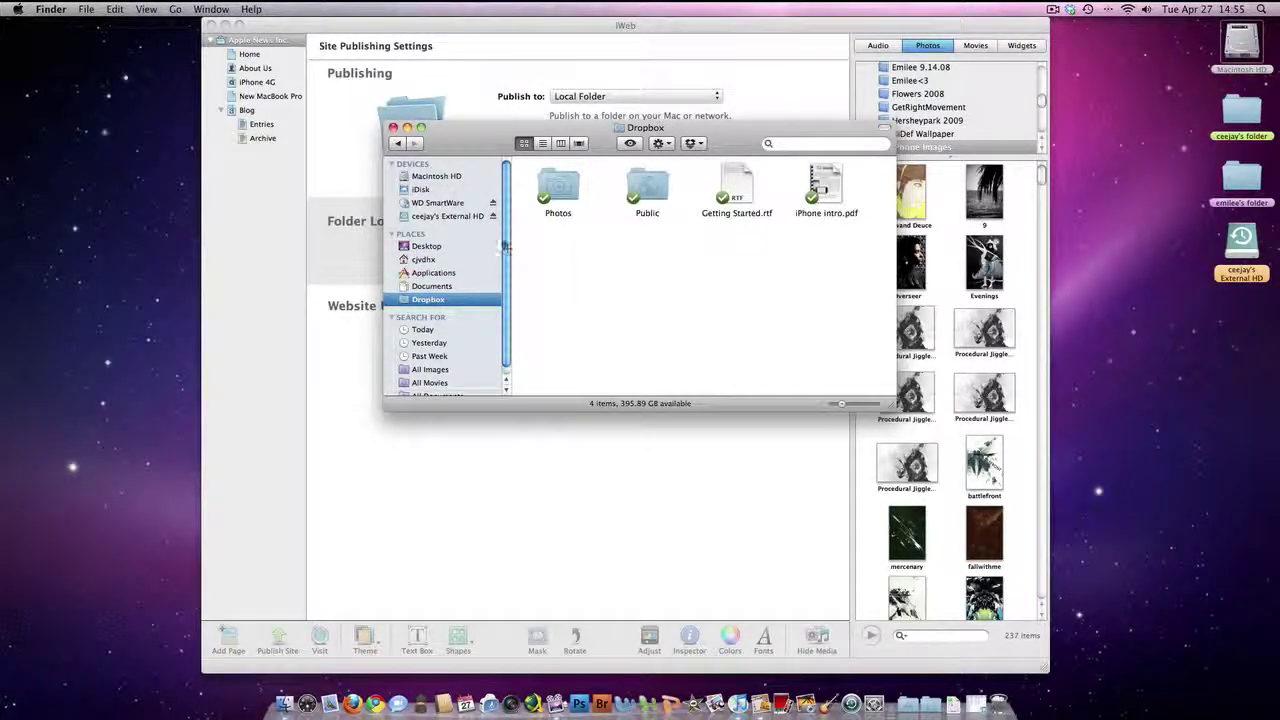
pyautogui.click(424, 246)
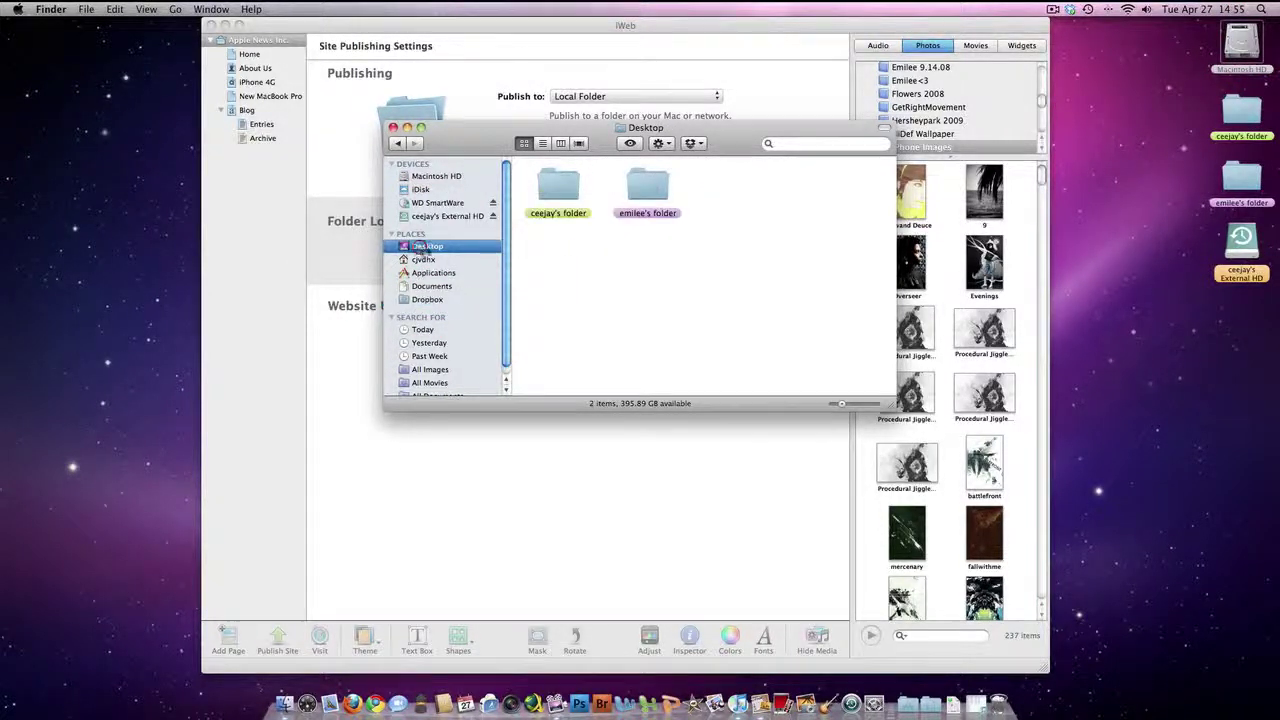
pyautogui.click(877, 146)
pyautogui.write('desk')
pyautogui.press('BackSpace')
pyautogui.press('BackSpace')
pyautogui.press('BackSpace')
pyautogui.write('r')
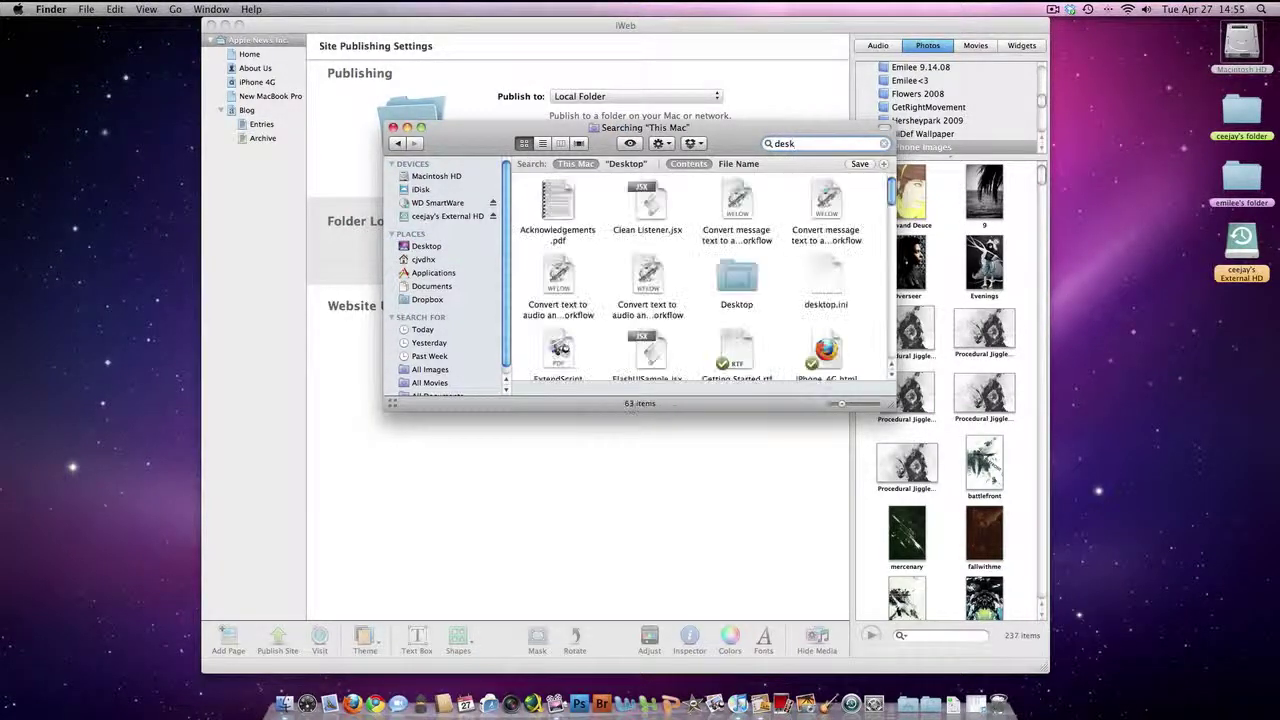
pyautogui.write('o')
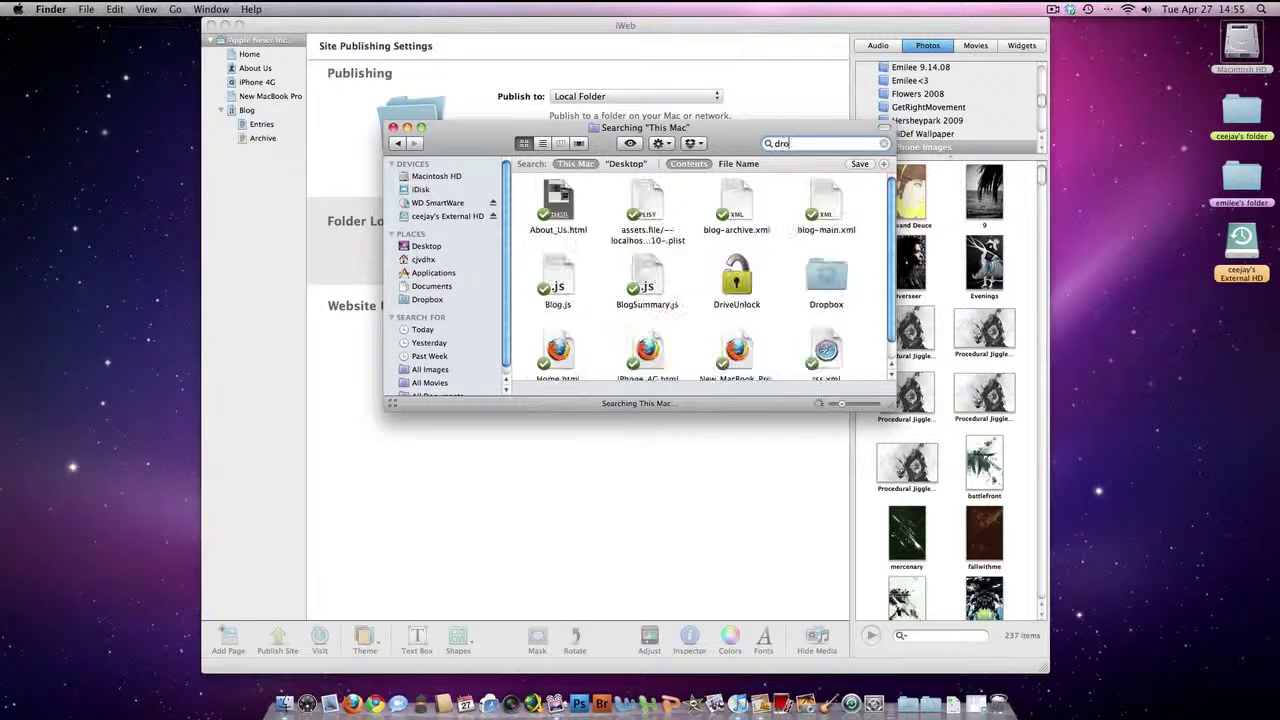
pyautogui.write('pbox')
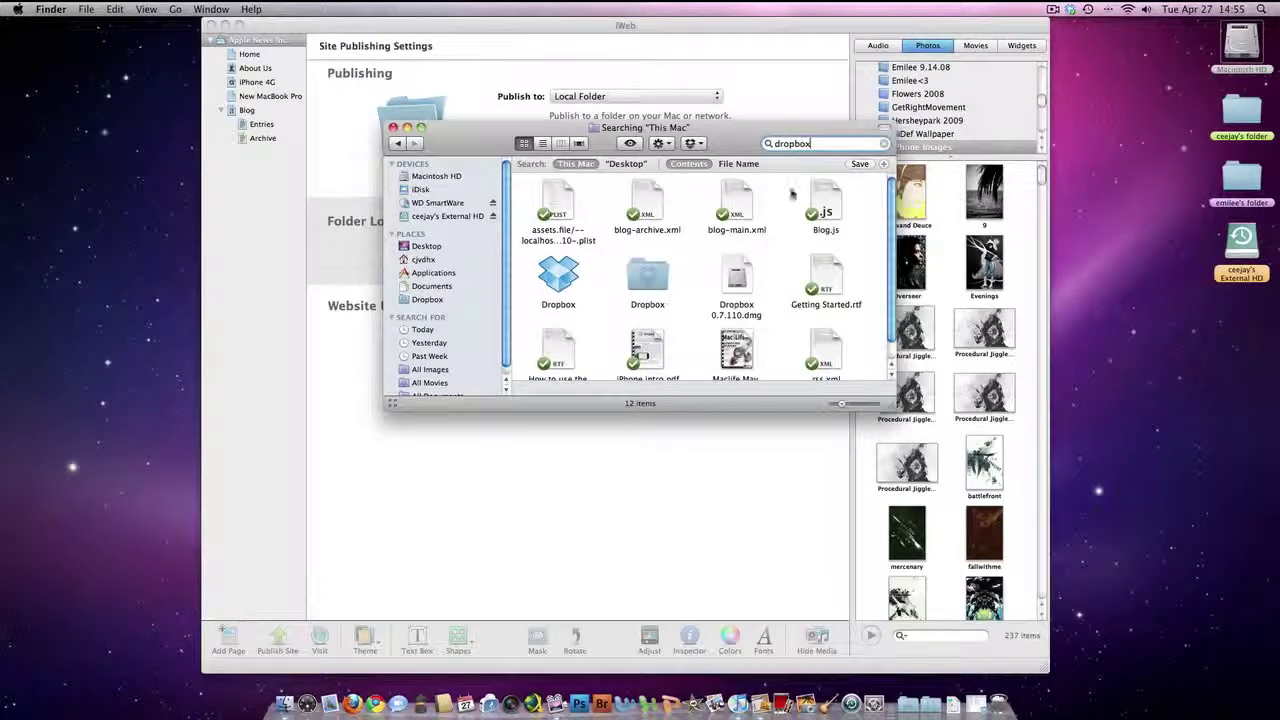
pyautogui.moveTo(577, 279)
pyautogui.mouseDown()
pyautogui.moveTo(450, 292)
pyautogui.moveTo(576, 282)
pyautogui.mouseUp()
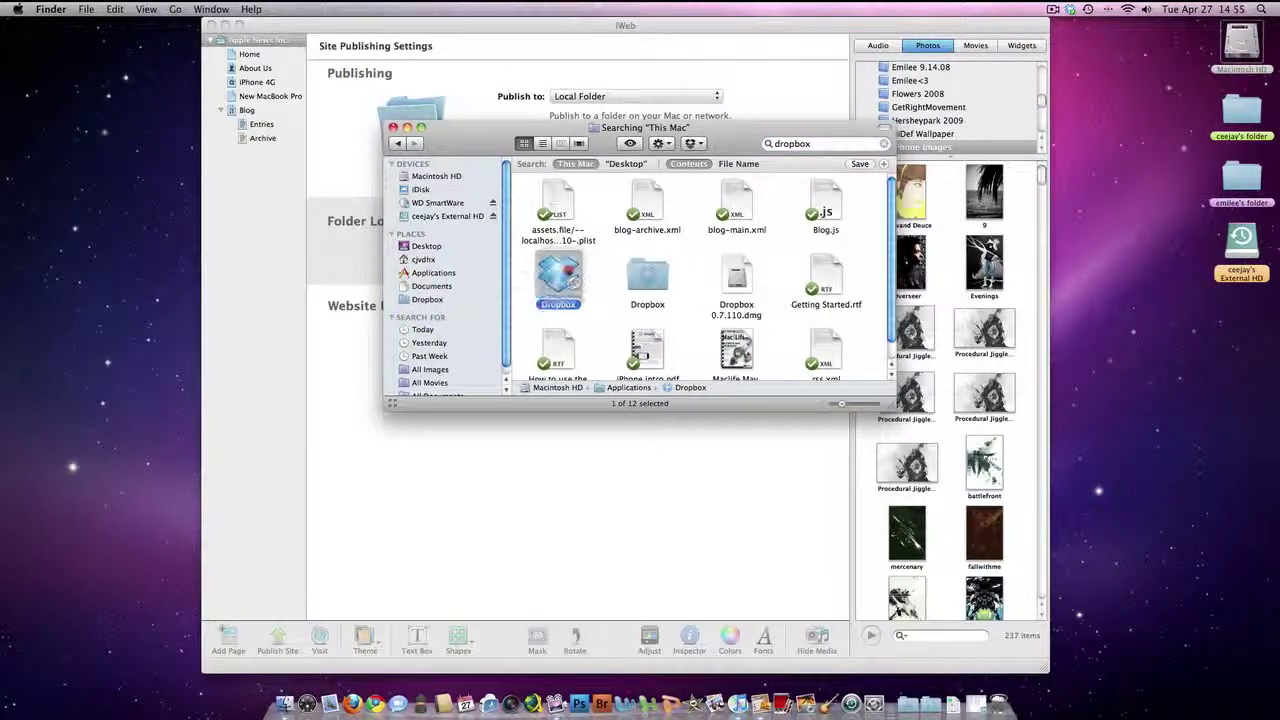
pyautogui.click(428, 299)
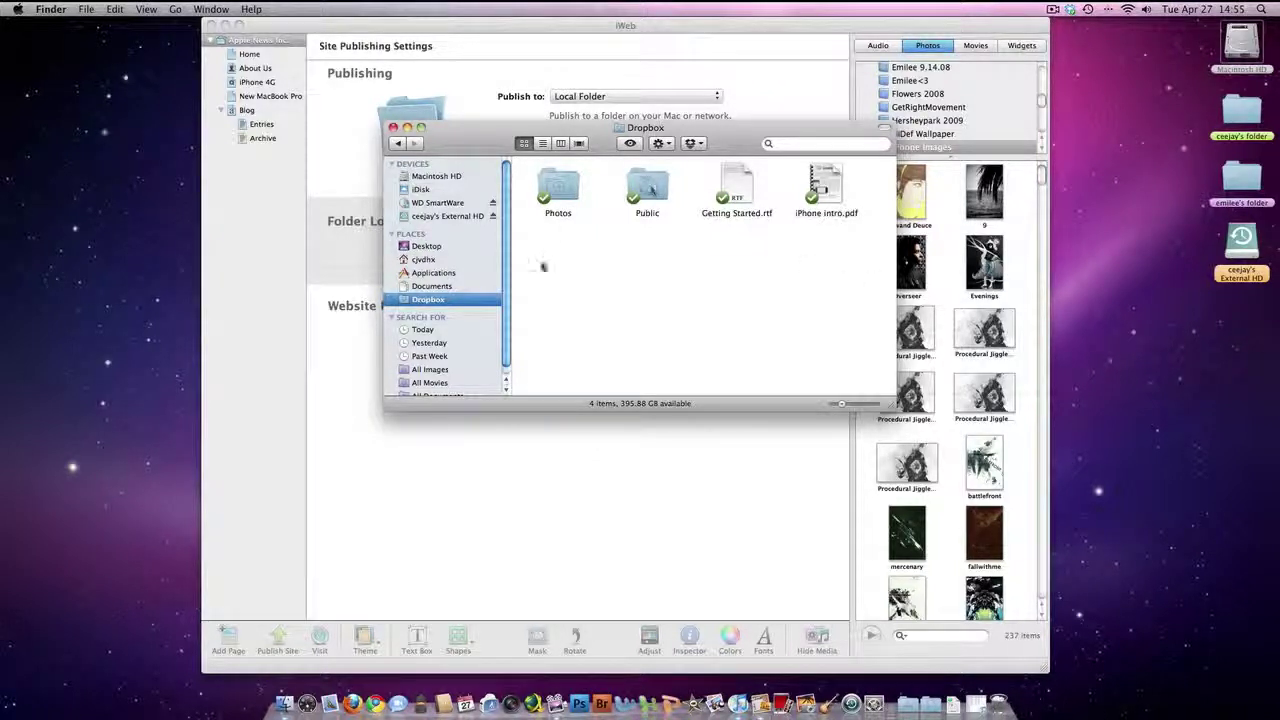
# In Public > applenew2010, move the assets plist file to the Trash and close the window.
pyautogui.doubleClick(652, 200)
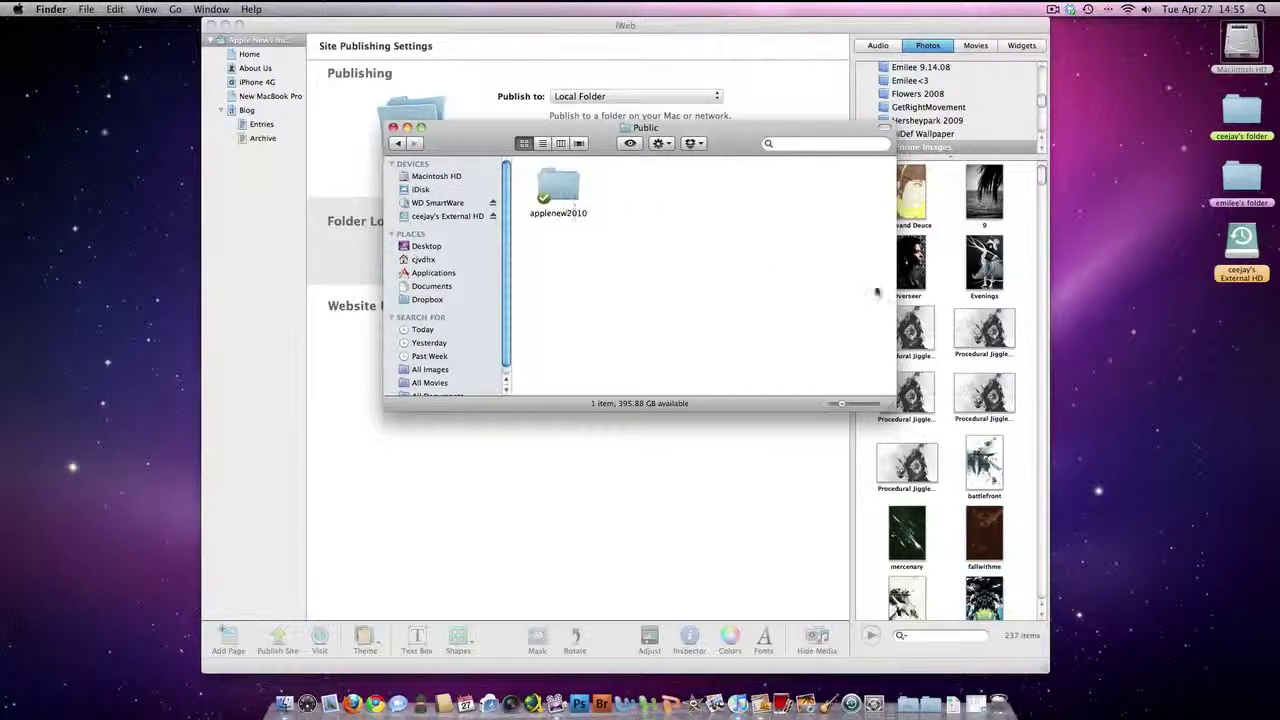
pyautogui.doubleClick(552, 210)
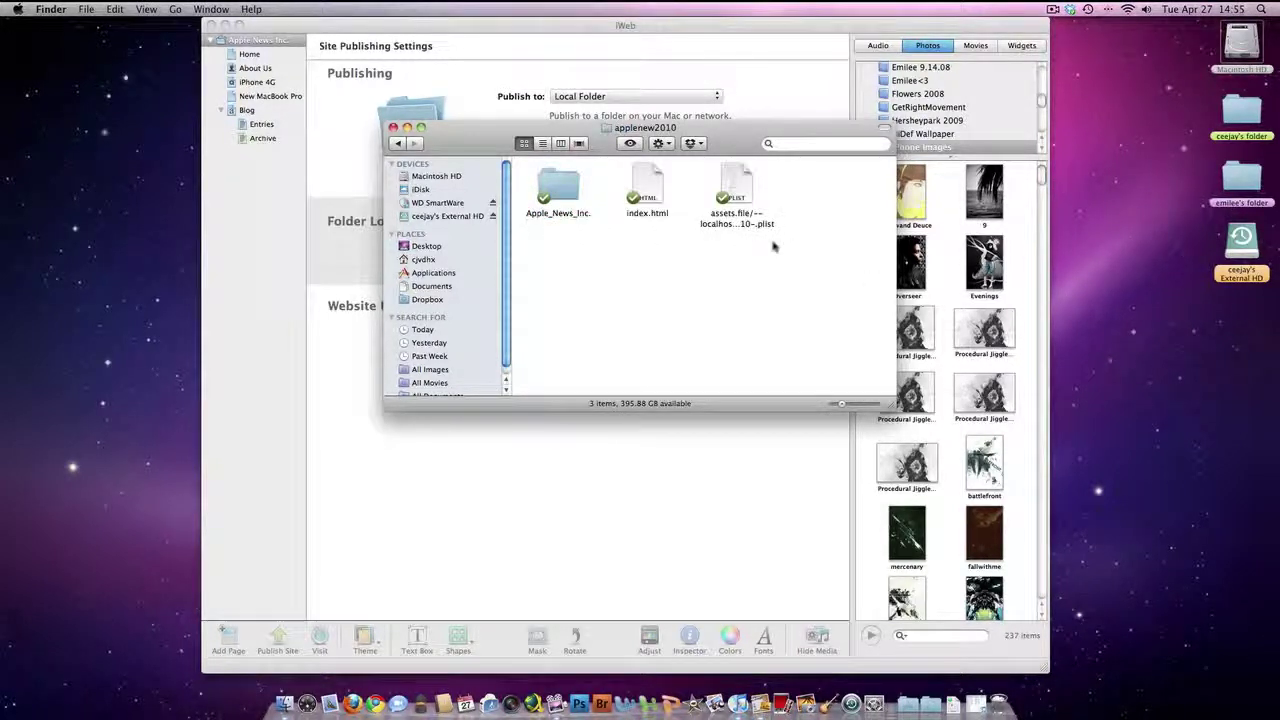
pyautogui.click(740, 190)
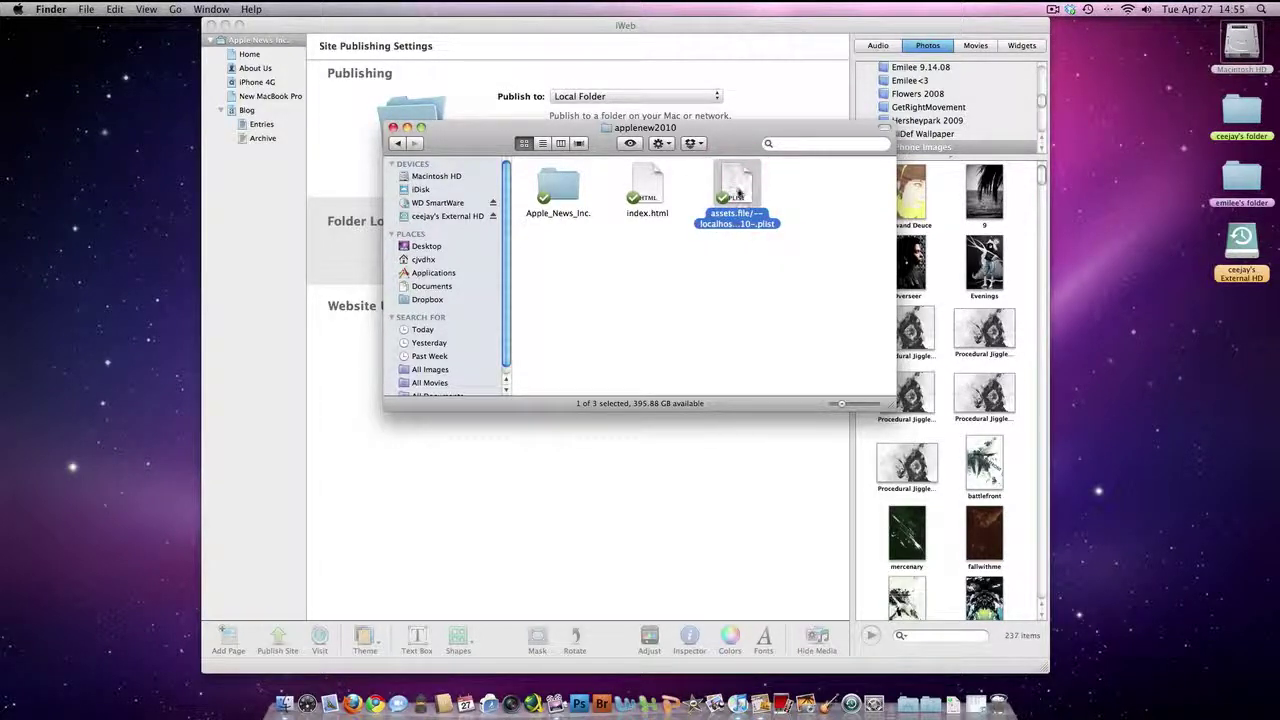
pyautogui.rightClick(737, 188)
pyautogui.click(762, 250)
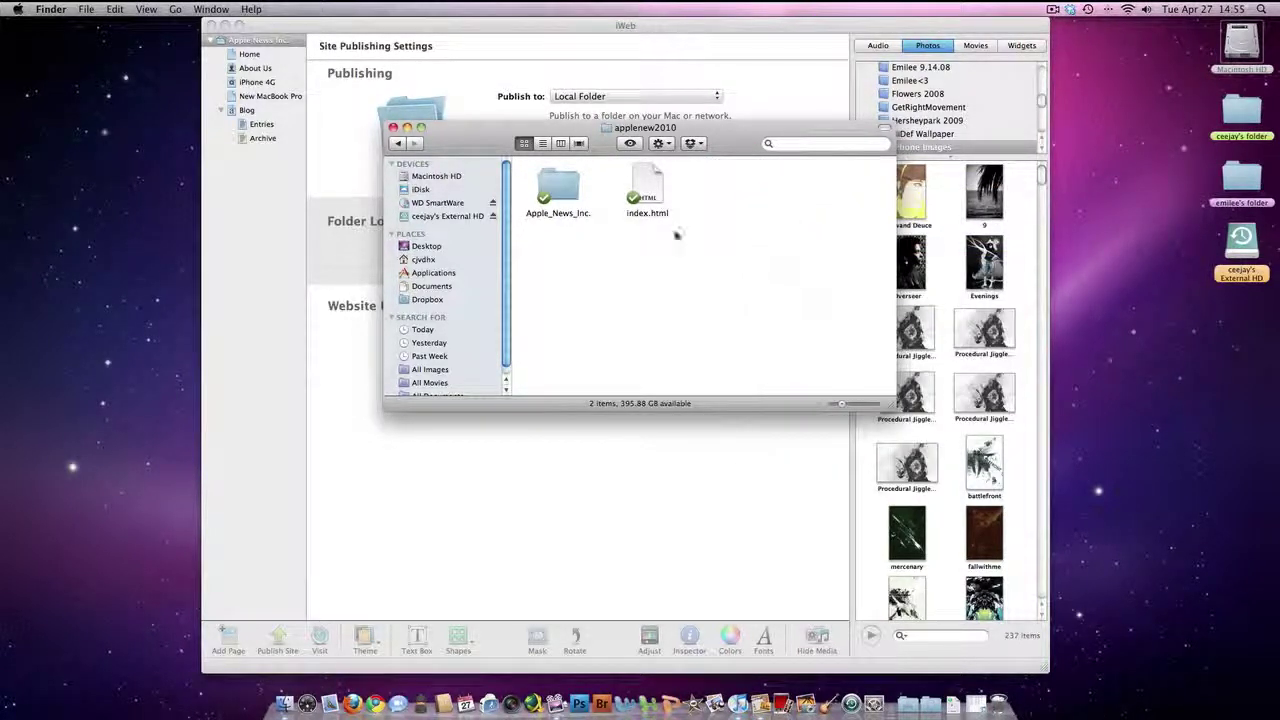
pyautogui.click(393, 128)
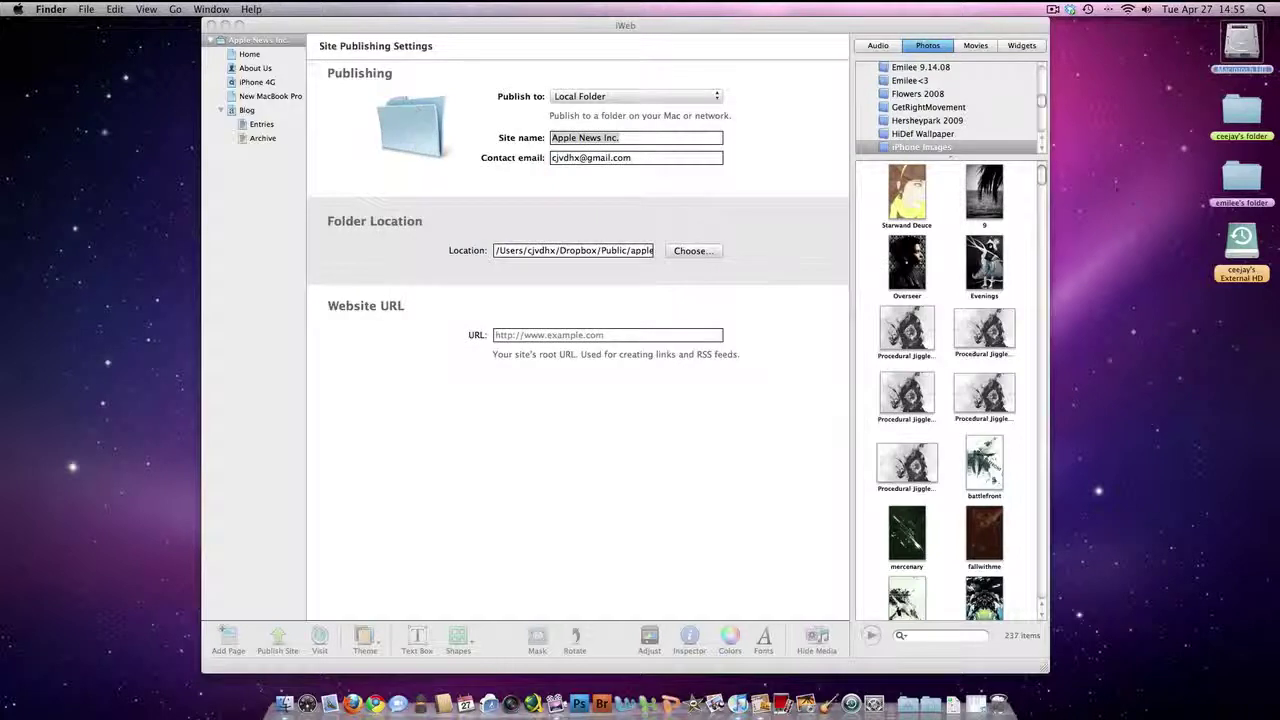
# Make iWeb active and visit the published site from its File menu.
pyautogui.click(846, 27)
pyautogui.click(1136, 251)
pyautogui.click(313, 25)
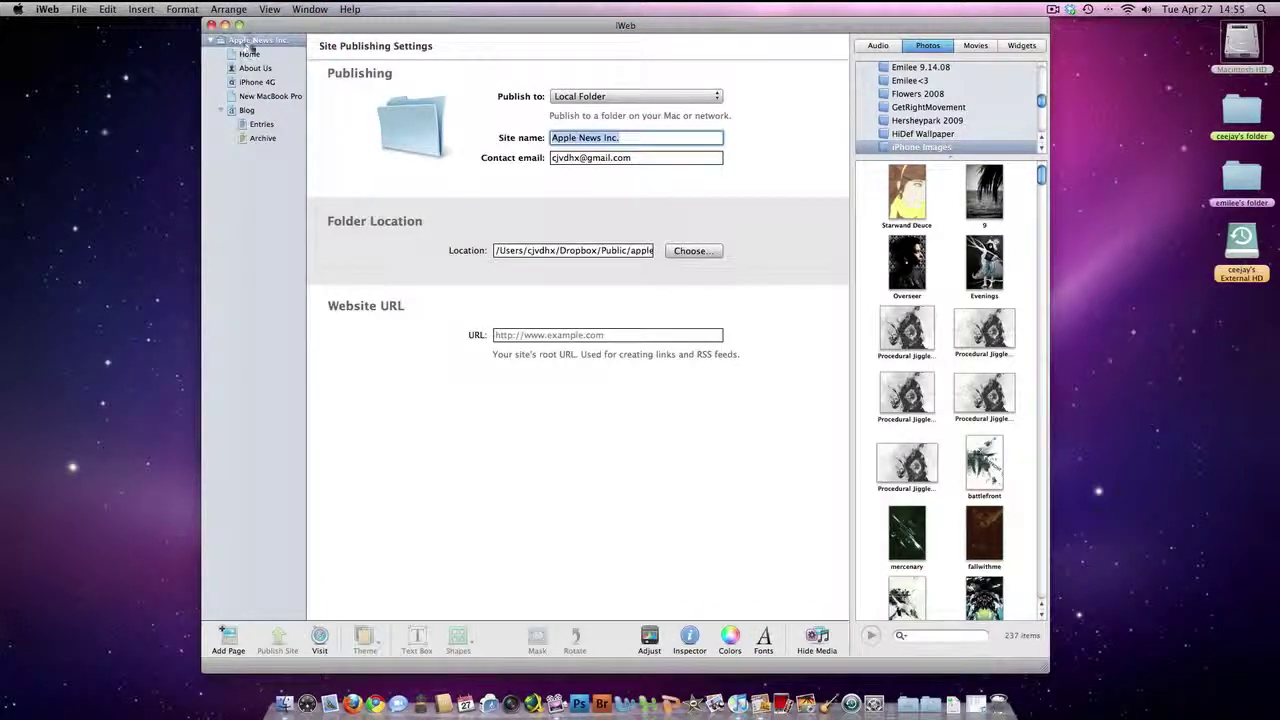
pyautogui.click(107, 9)
pyautogui.moveTo(88, 12)
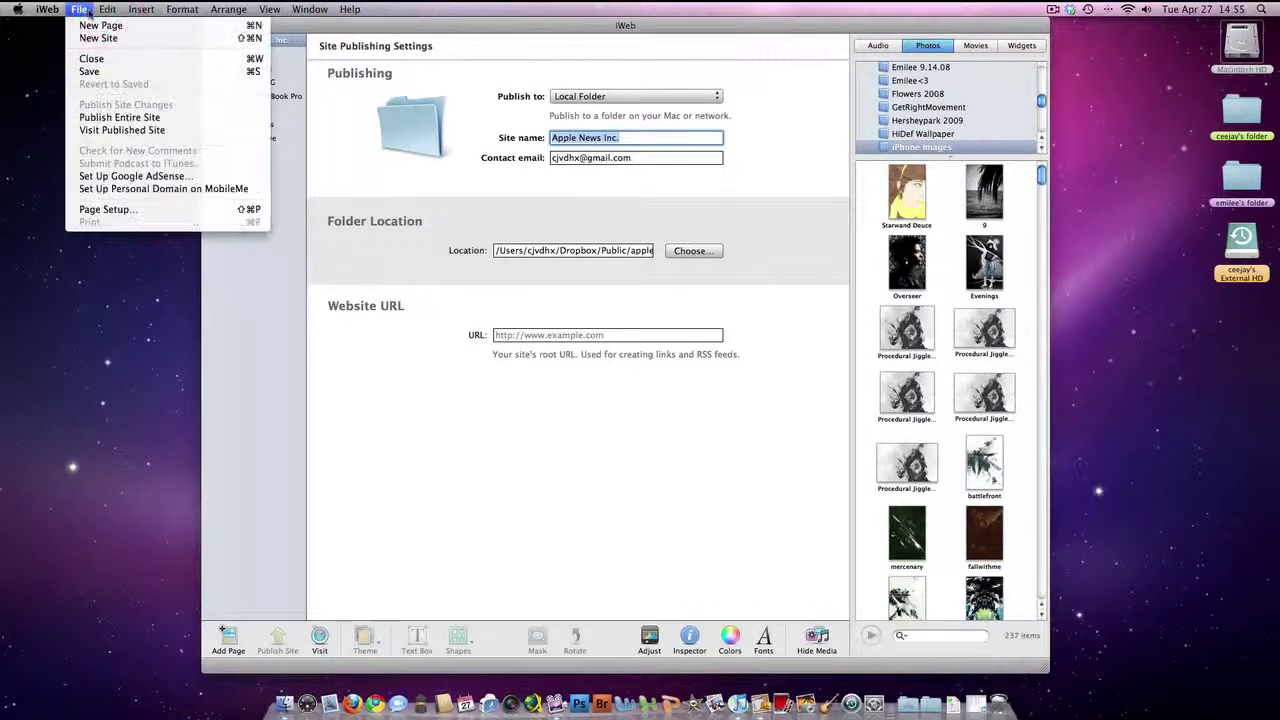
pyautogui.click(110, 130)
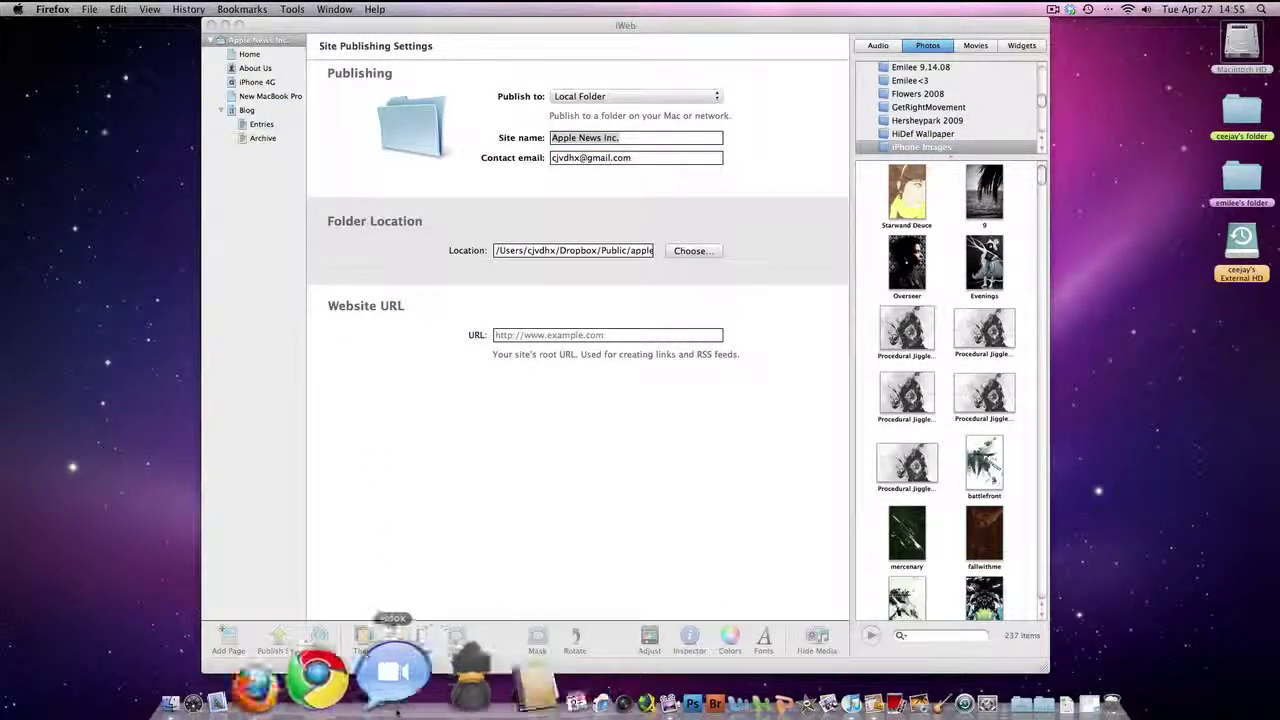
# Quit Firefox, then quit iWeb.
pyautogui.click(352, 703)
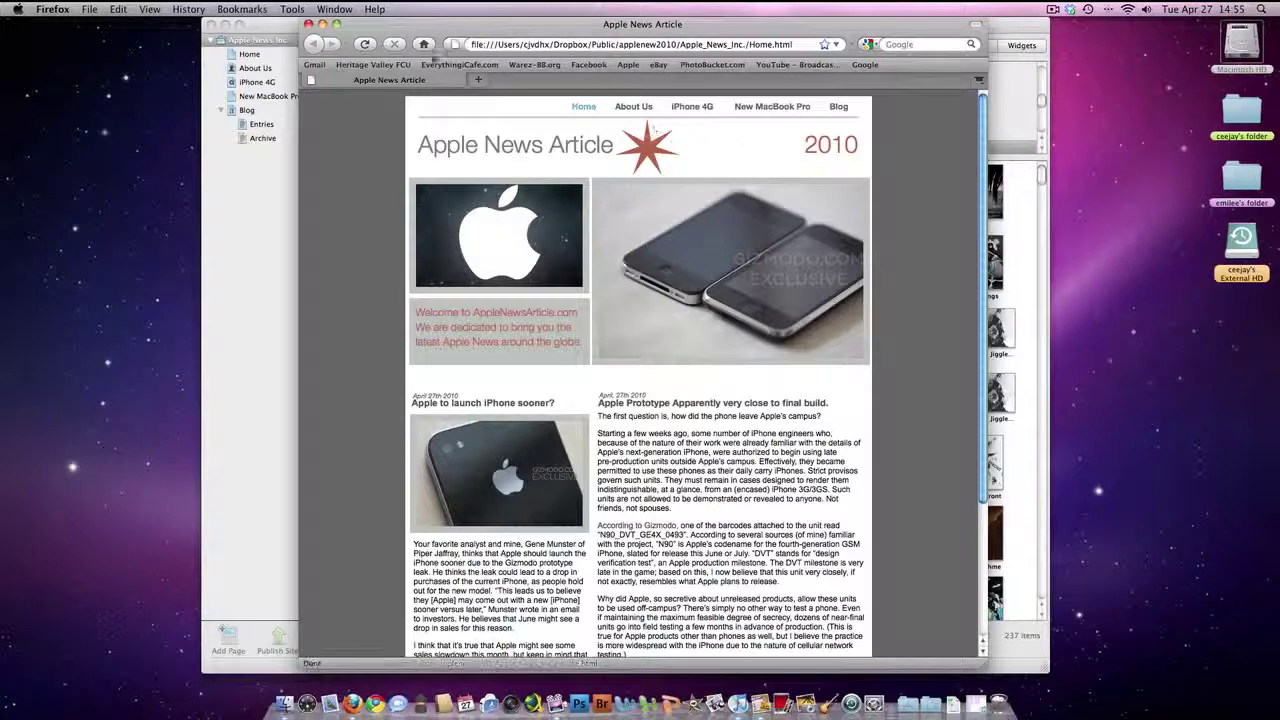
pyautogui.click(53, 9)
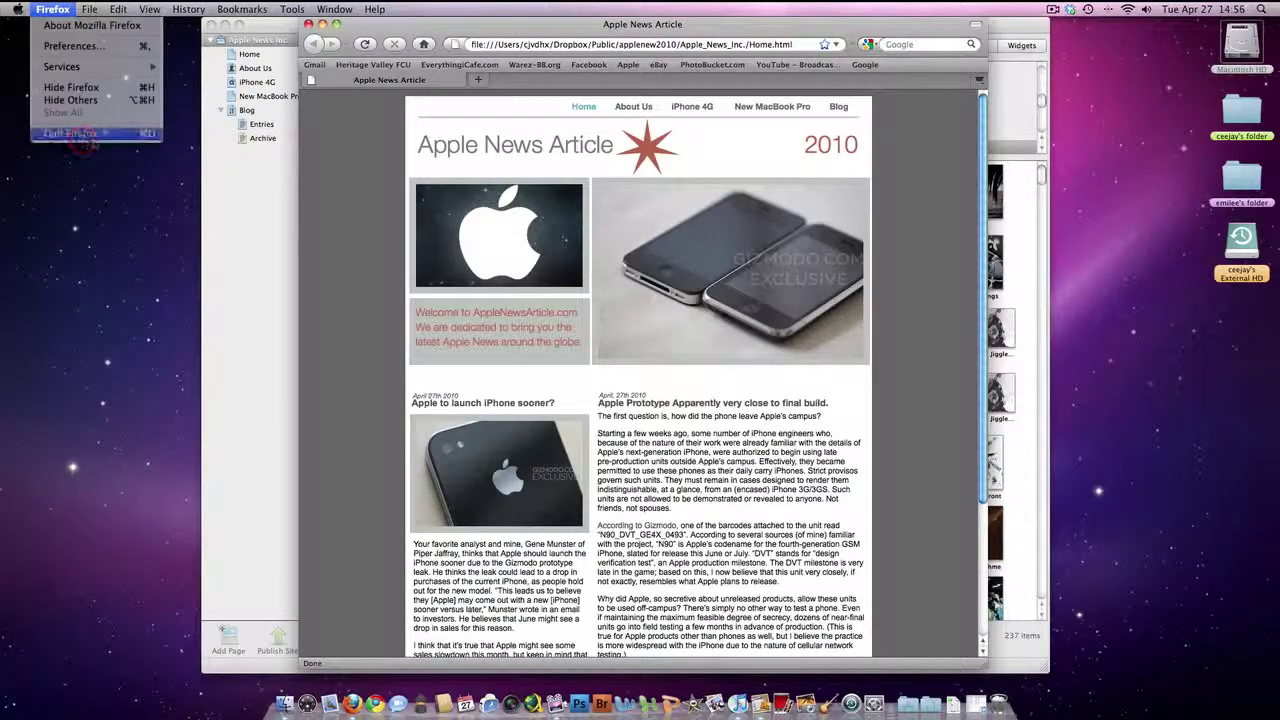
pyautogui.click(55, 145)
pyautogui.click(47, 9)
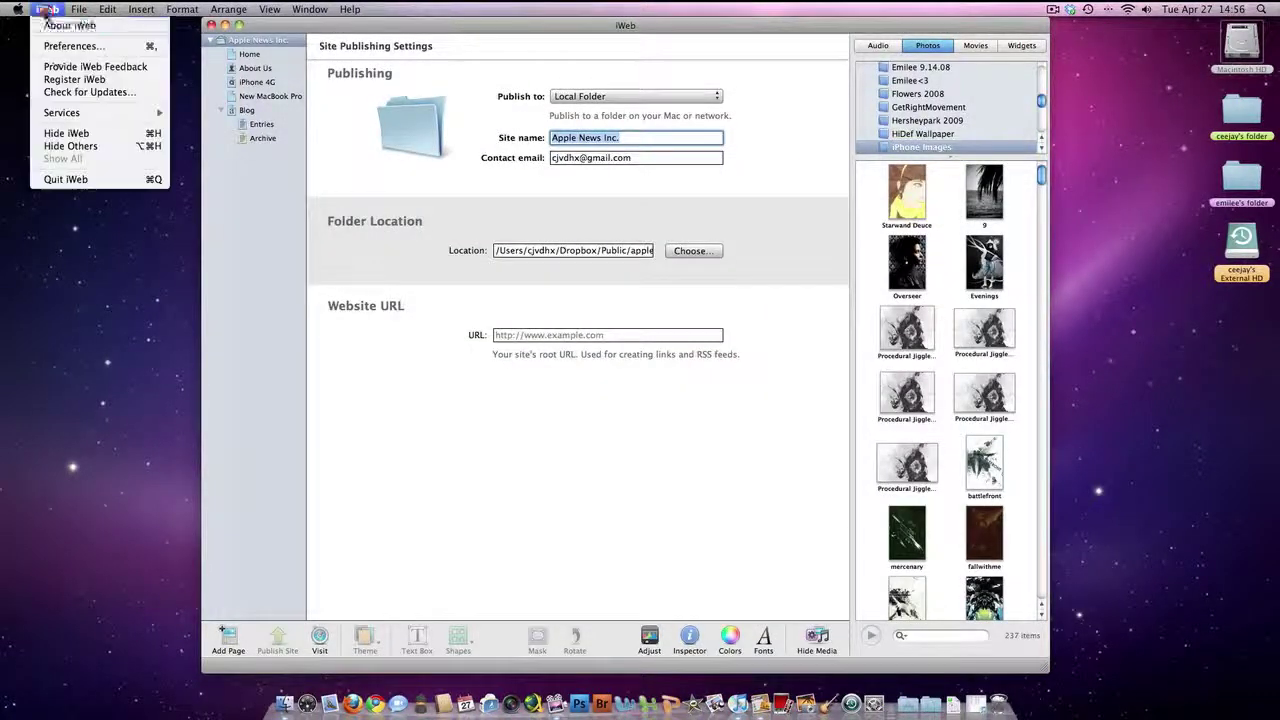
pyautogui.click(68, 180)
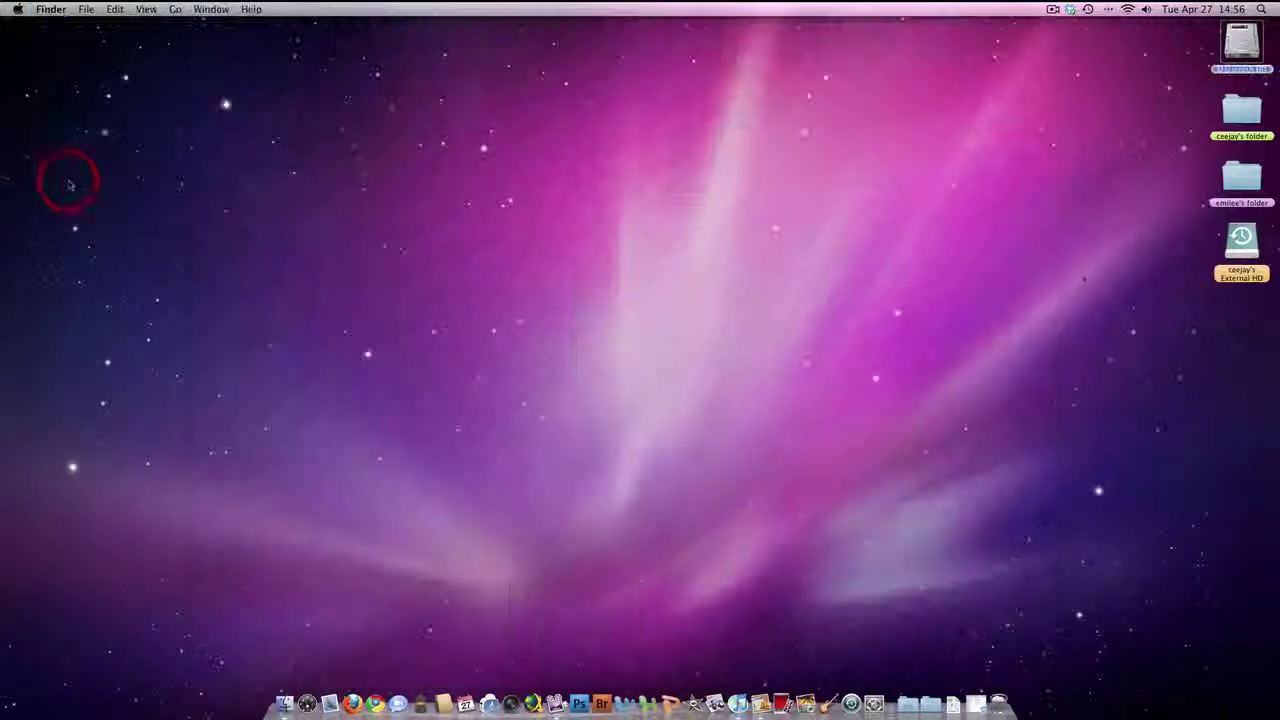
# Open Macintosh HD and navigate to Dropbox > Public > applenew2010.
pyautogui.click(1145, 245)
pyautogui.doubleClick(1241, 42)
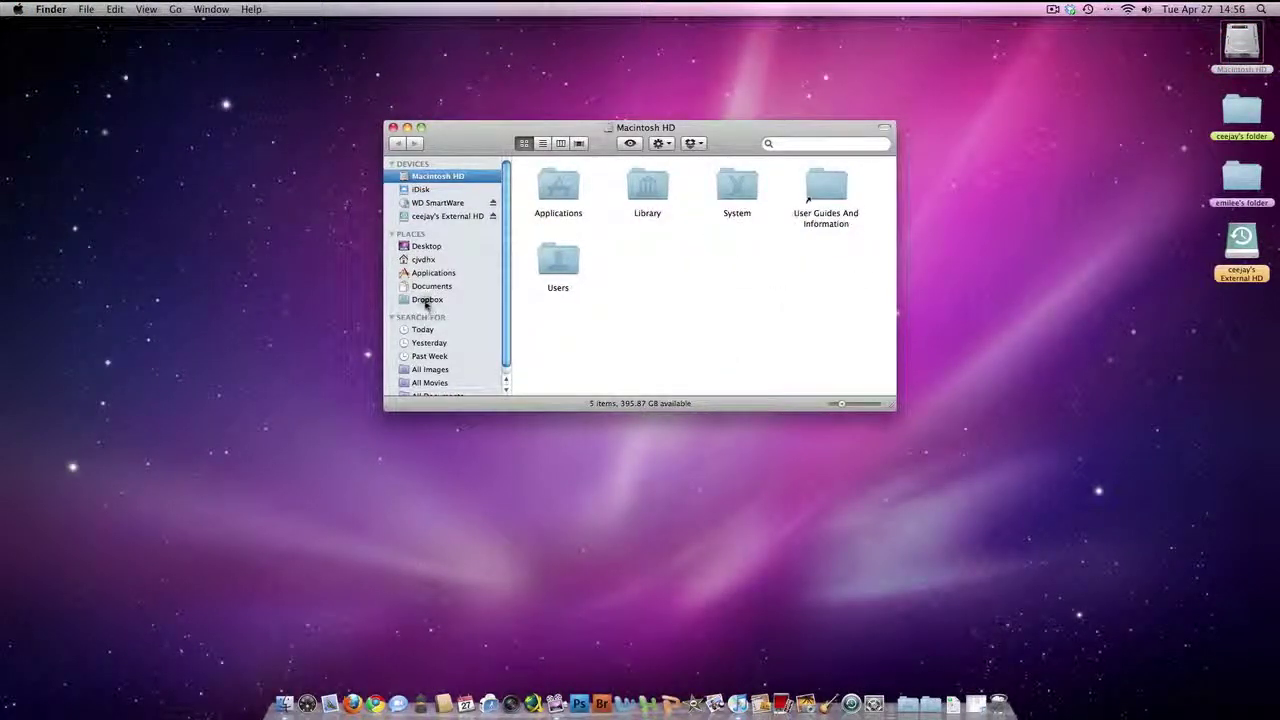
pyautogui.click(426, 300)
pyautogui.doubleClick(647, 186)
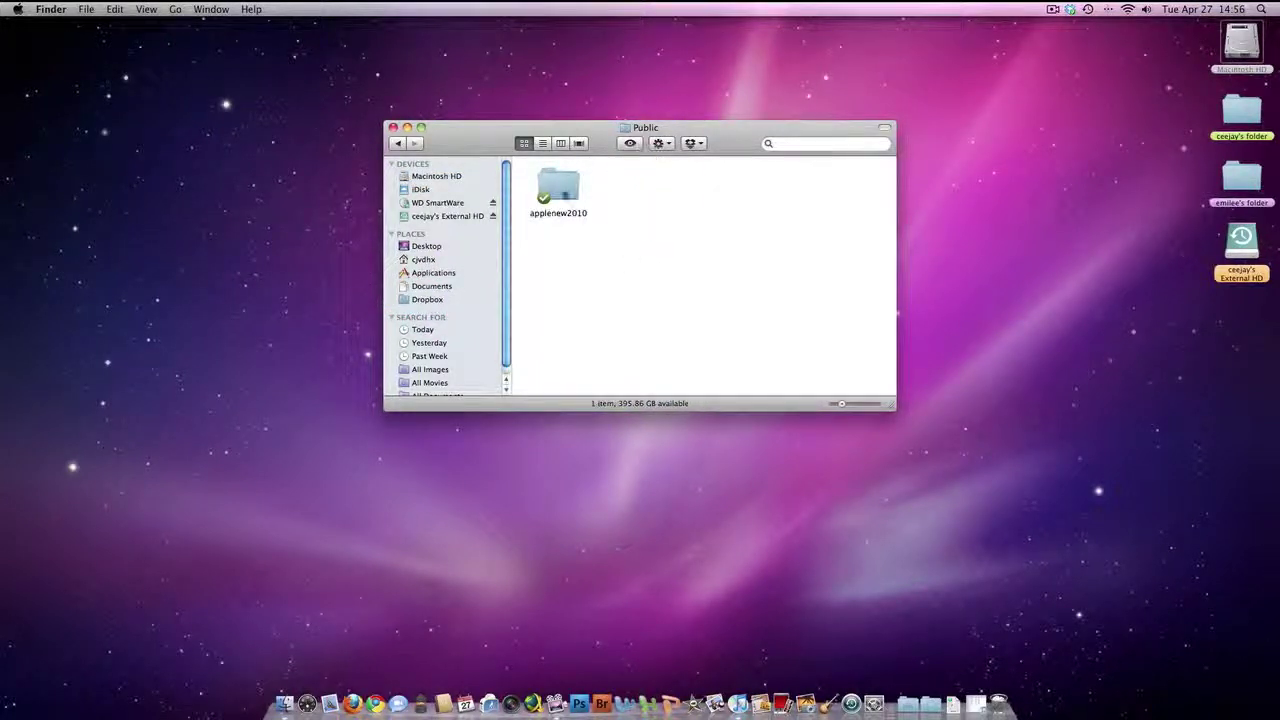
pyautogui.doubleClick(558, 188)
# Copy index.html's public Dropbox link and close the folder window.
pyautogui.rightClick(651, 190)
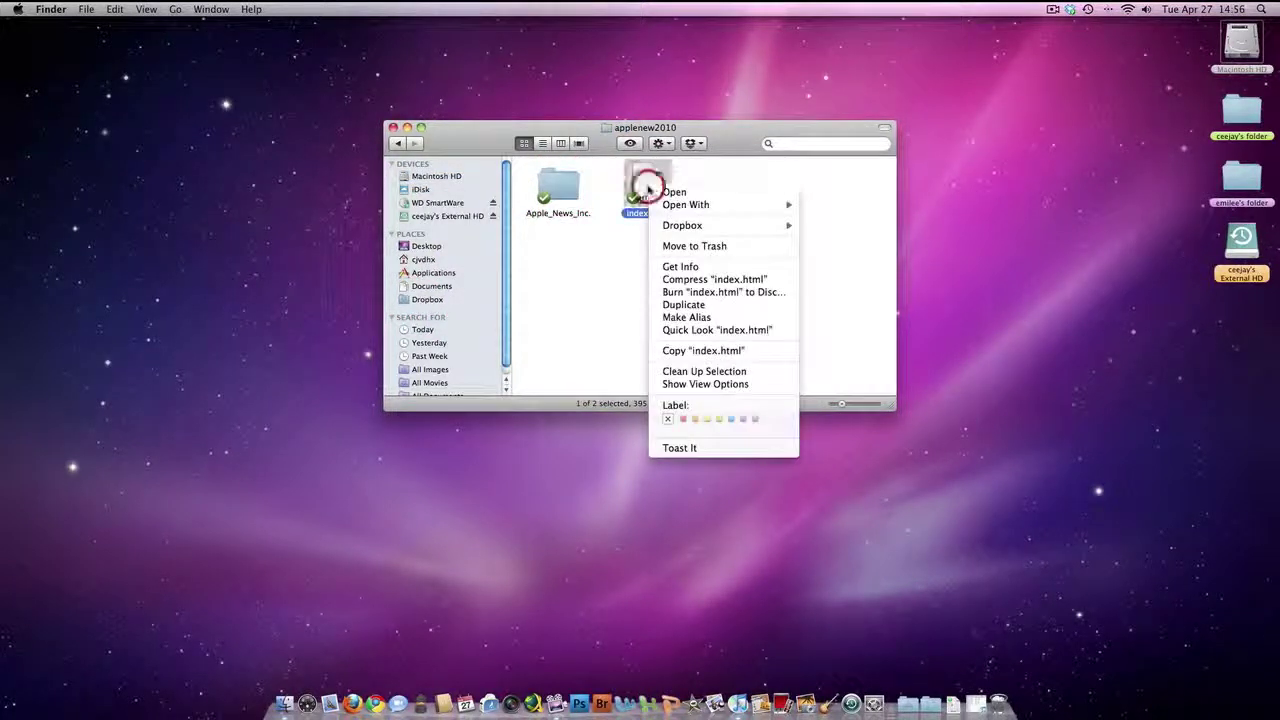
pyautogui.moveTo(660, 225)
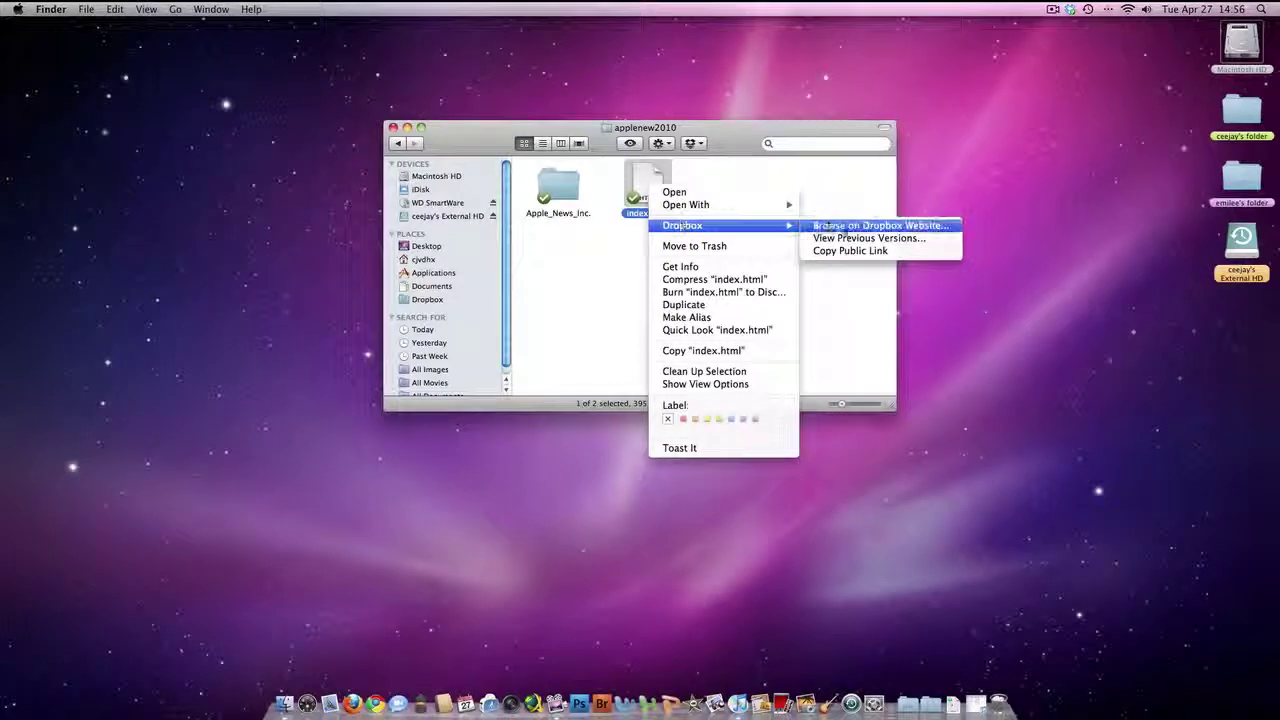
pyautogui.click(850, 250)
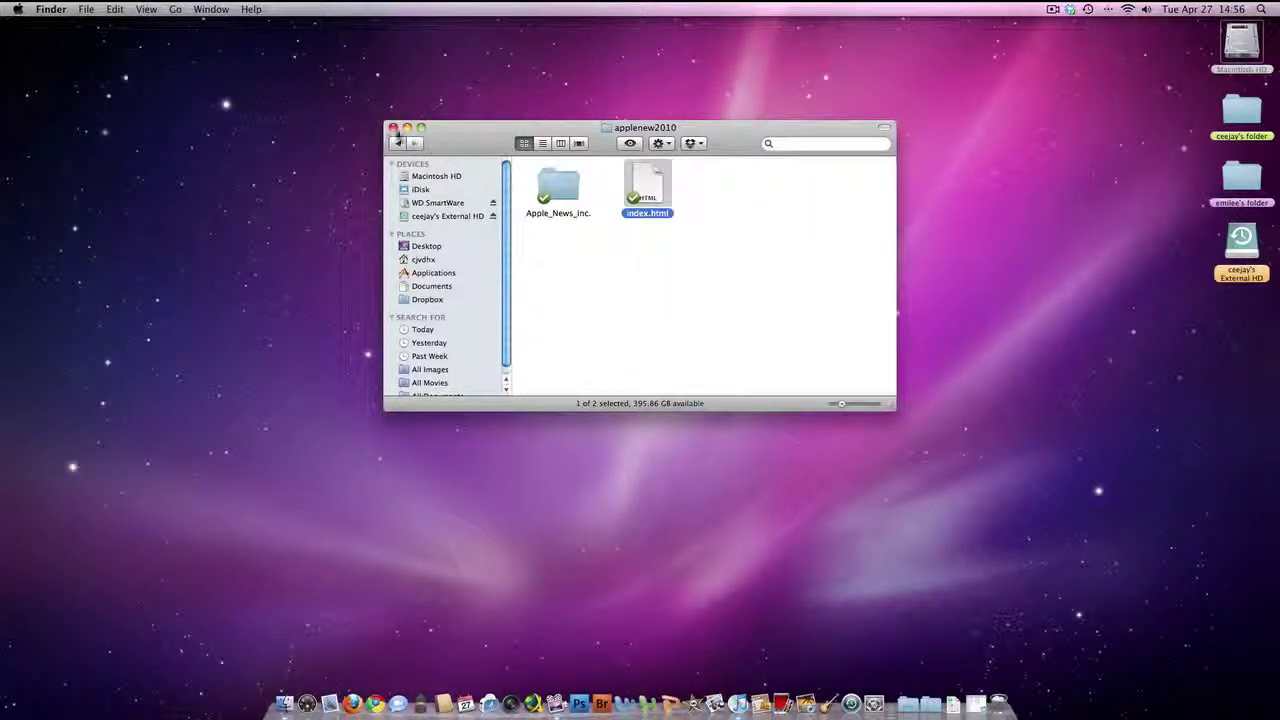
pyautogui.click(393, 127)
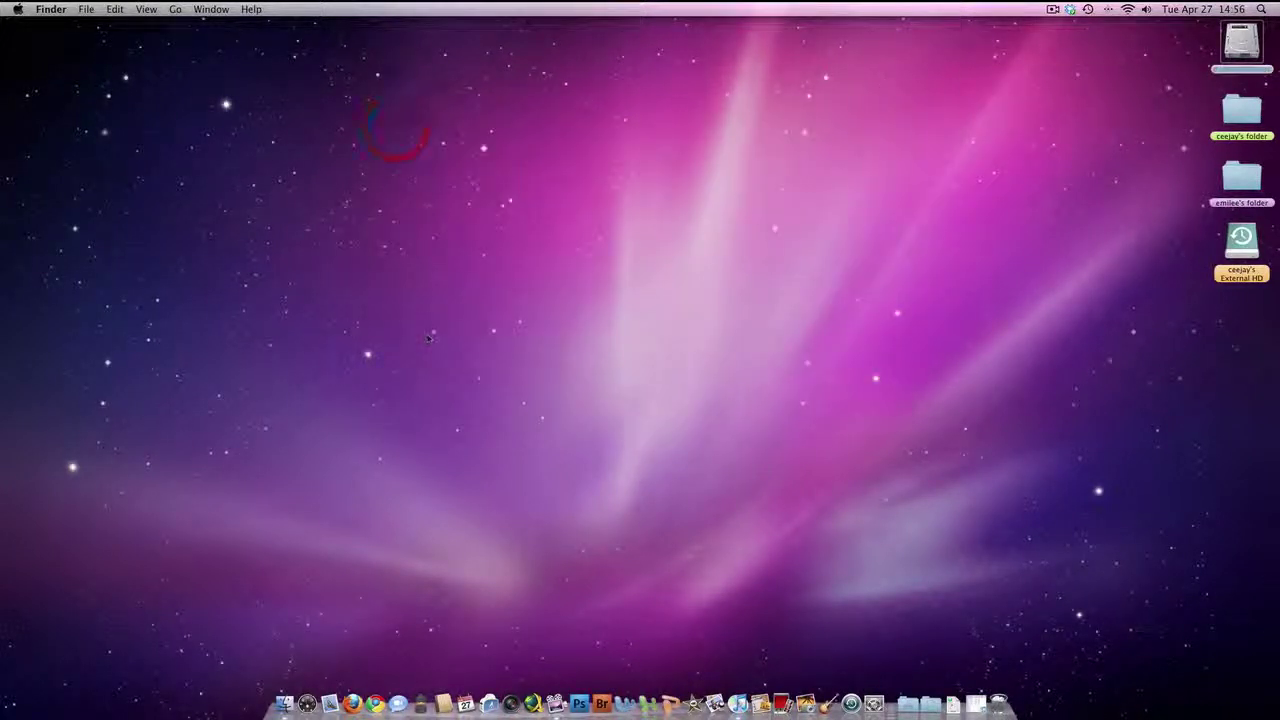
pyautogui.click(354, 676)
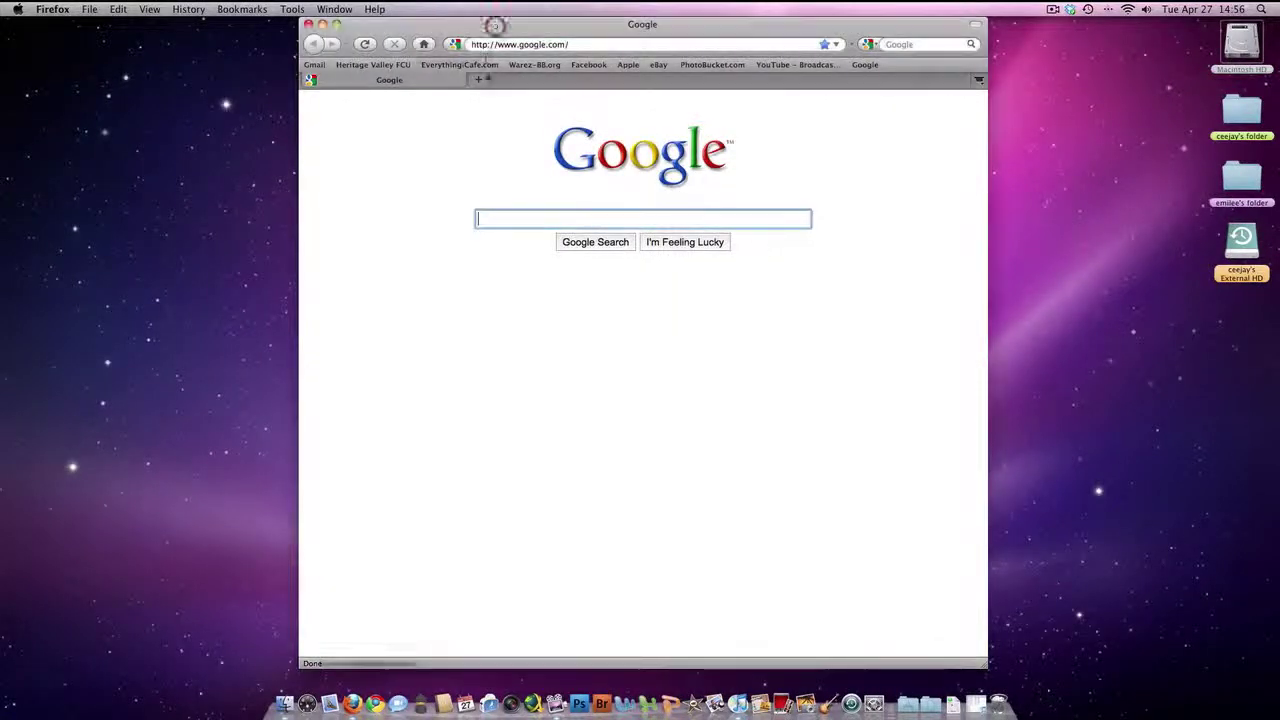
pyautogui.click(479, 79)
pyautogui.press('super+v')
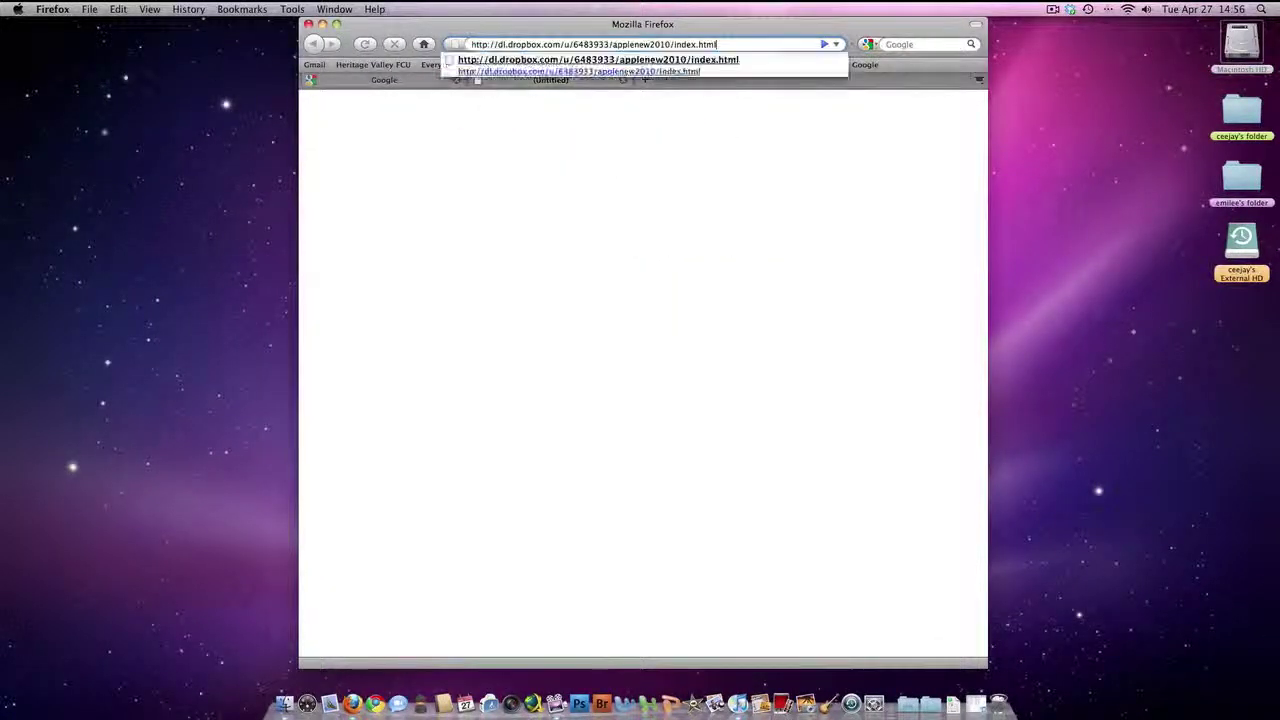
pyautogui.press('Return')
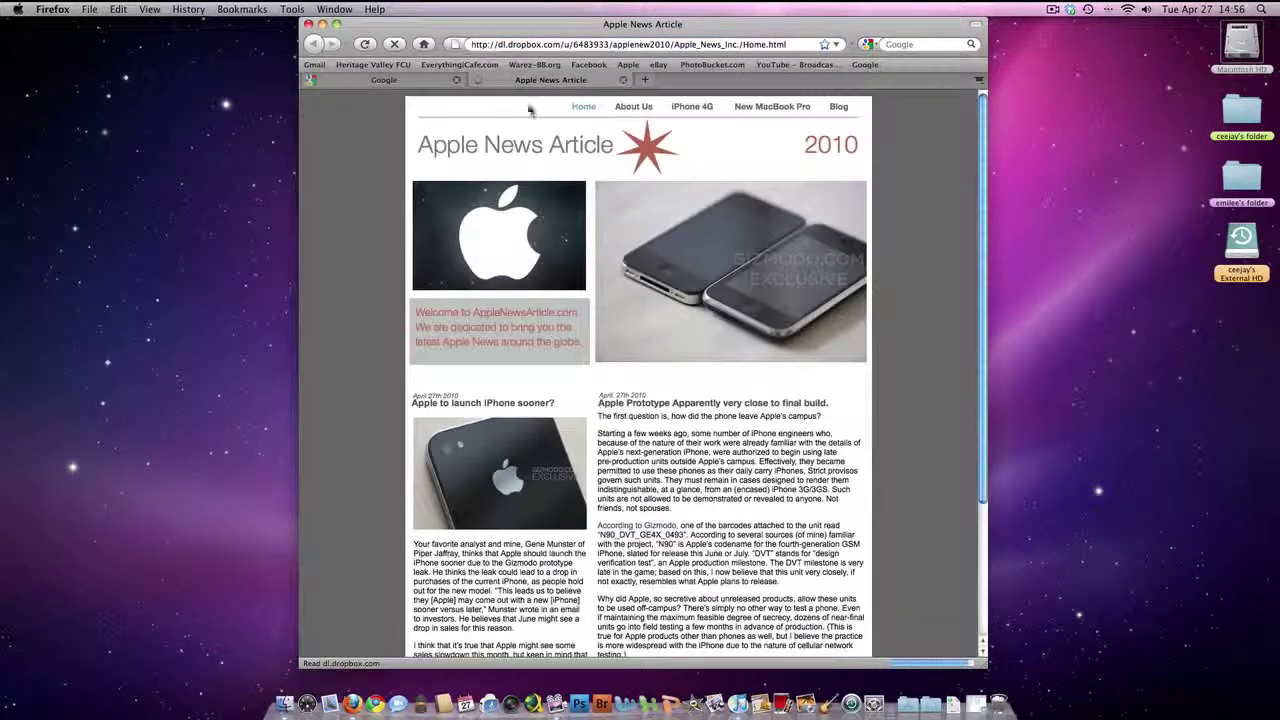
pyautogui.click(836, 108)
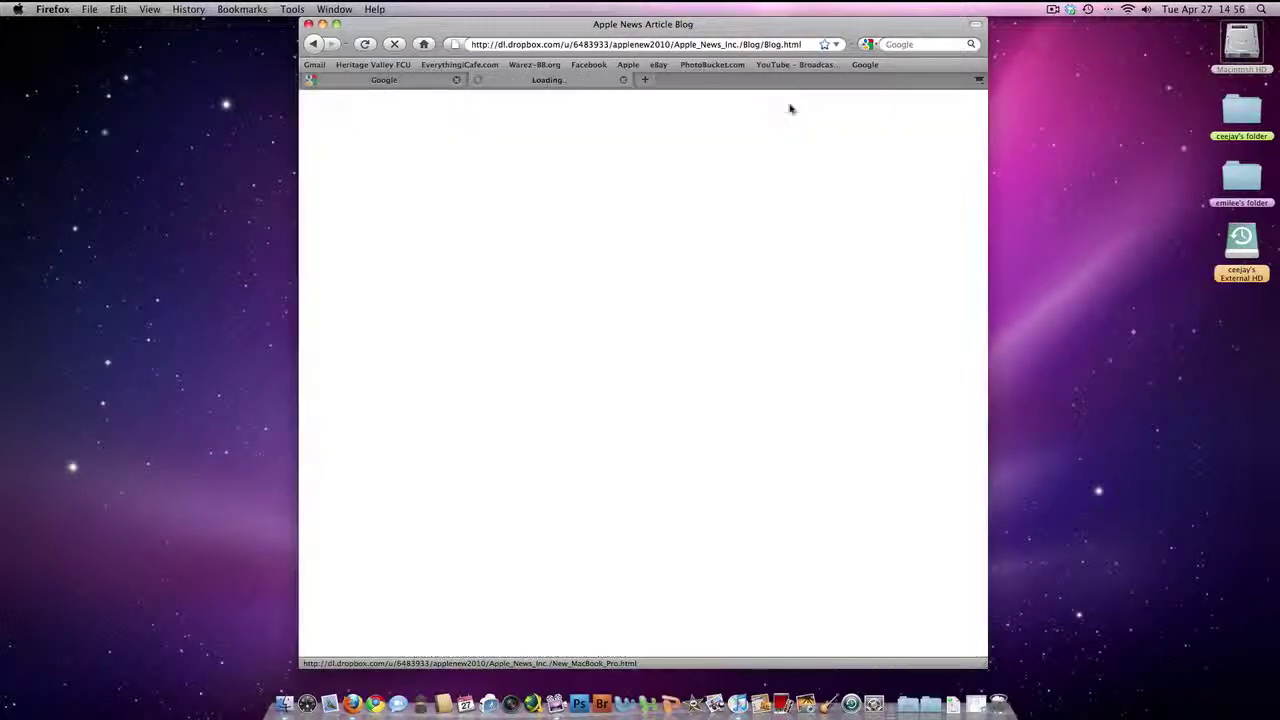
pyautogui.click(790, 108)
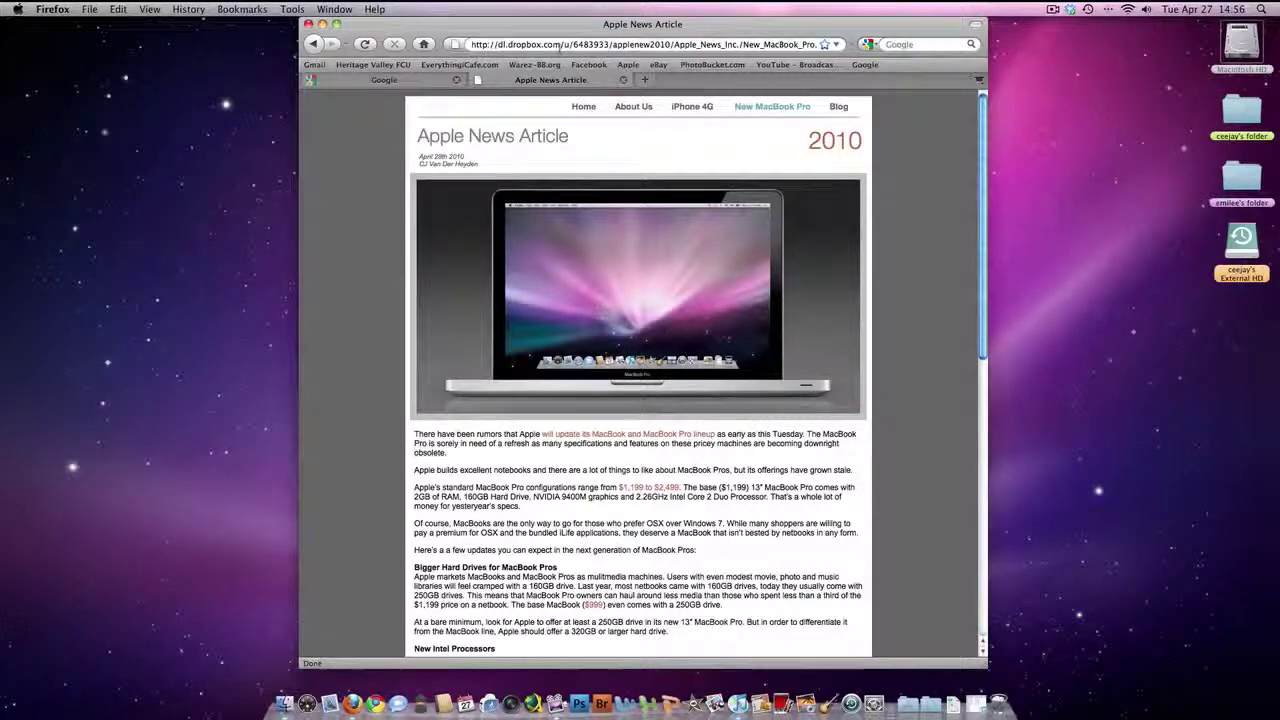
pyautogui.click(575, 45)
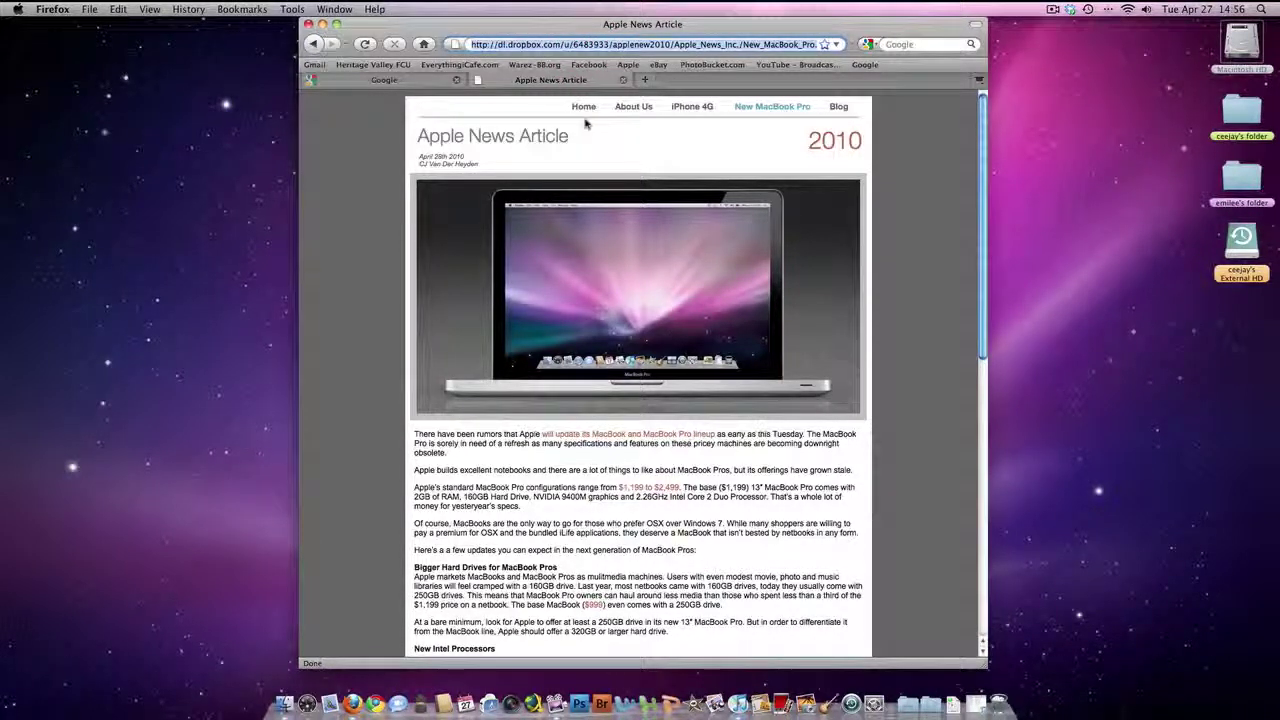
pyautogui.write('www.dot')
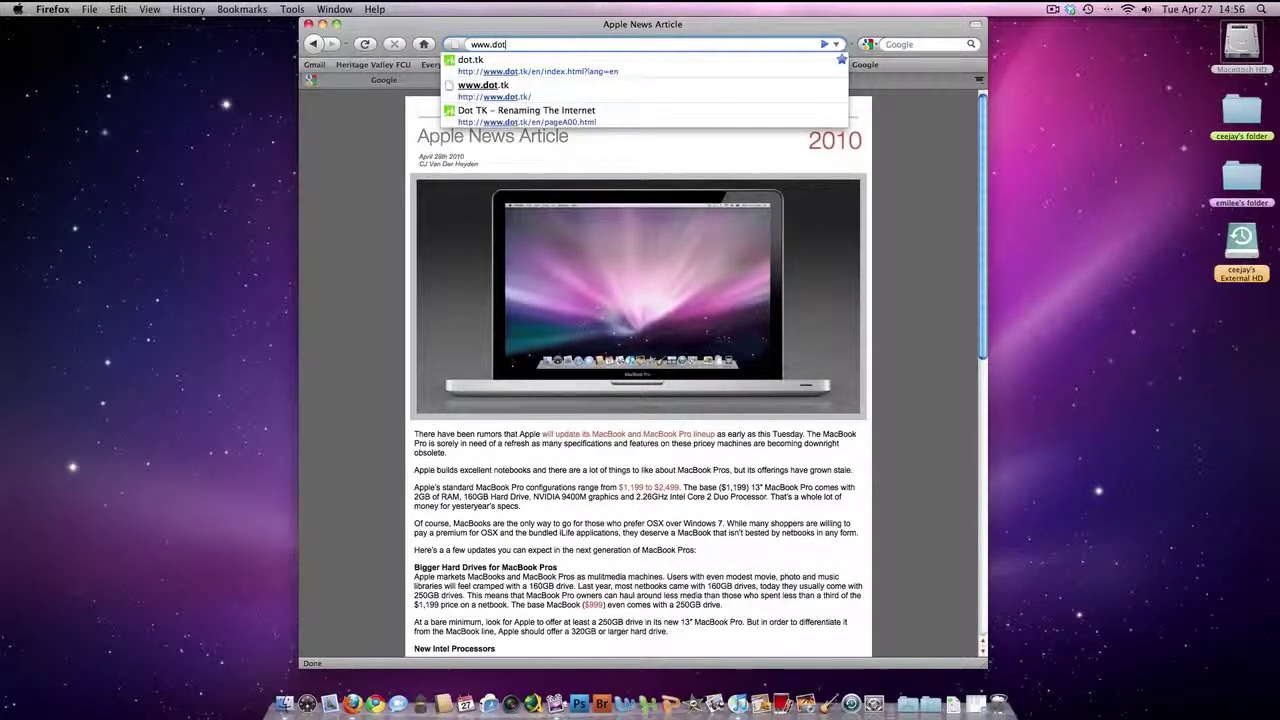
pyautogui.write('.tk')
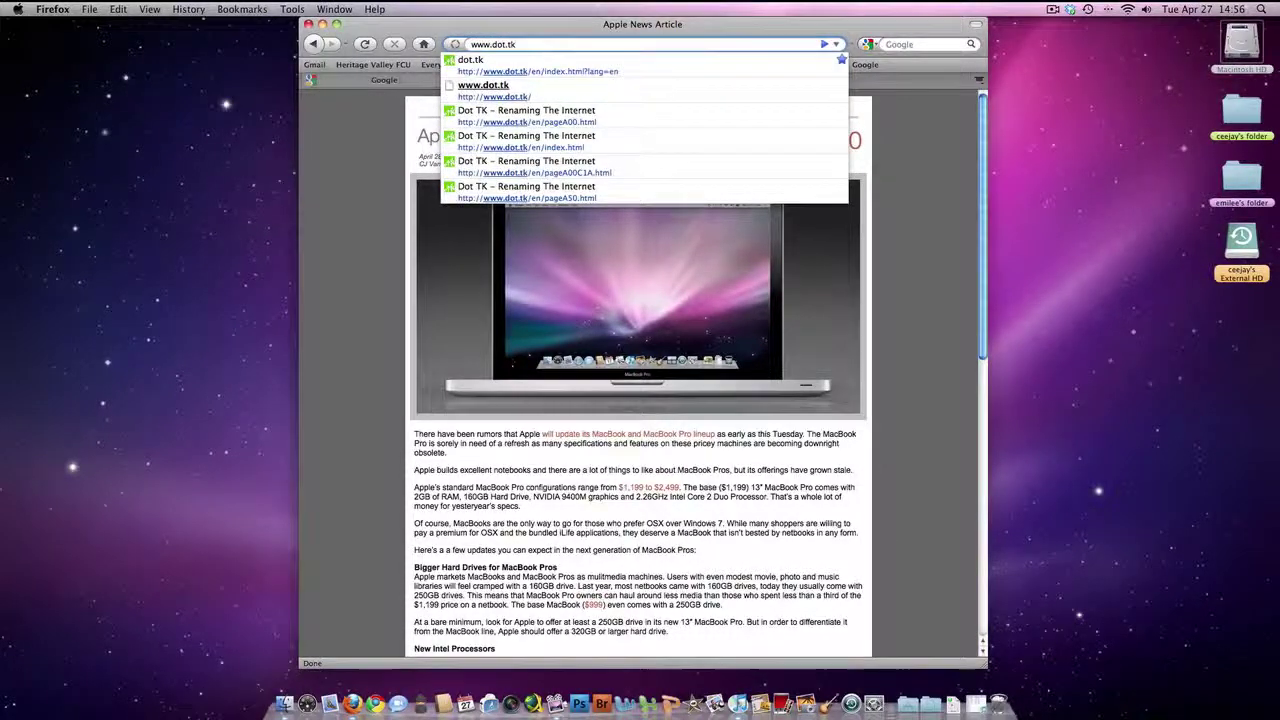
pyautogui.press('Return')
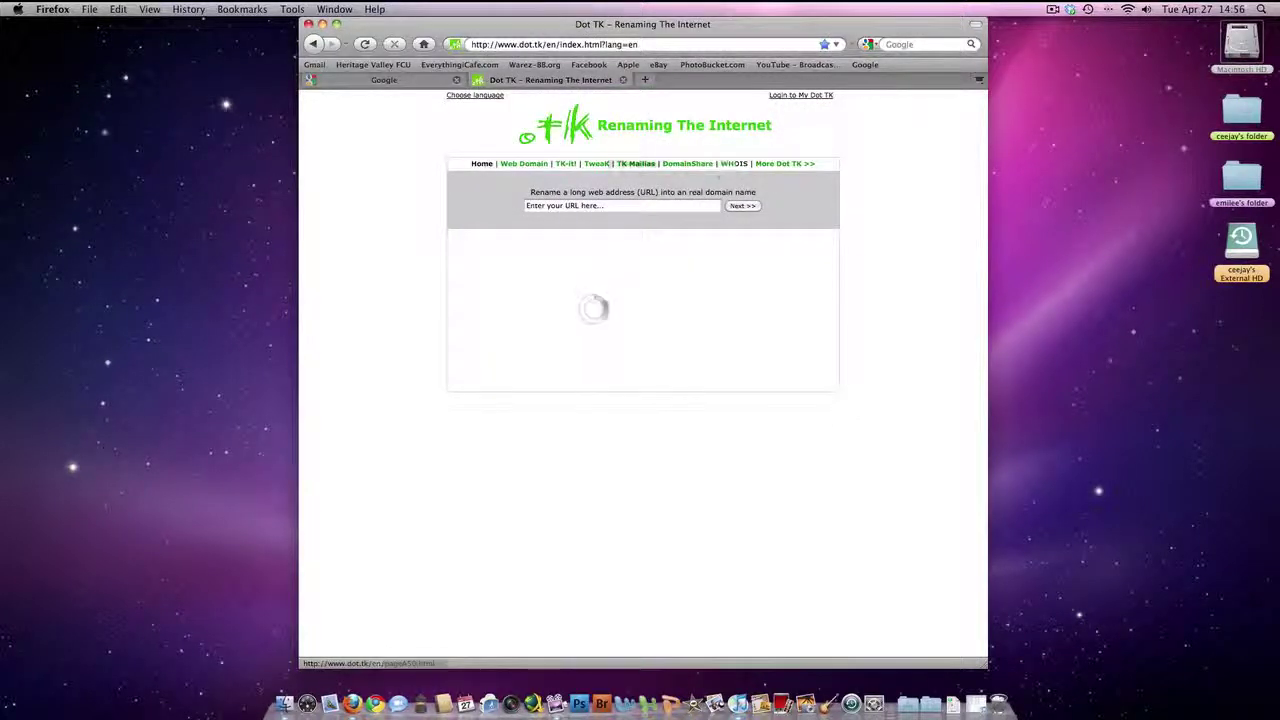
pyautogui.click(690, 210)
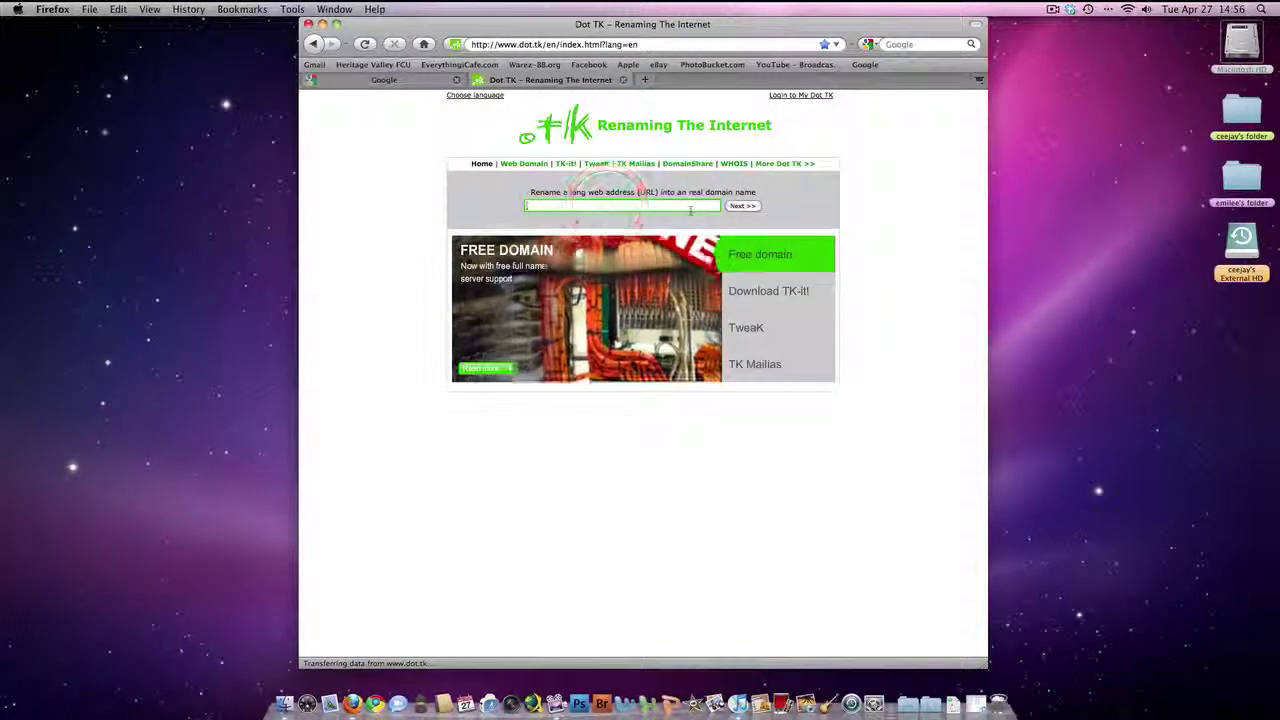
pyautogui.write('dropbox.com/u/6483933/applenew2010/index.html')
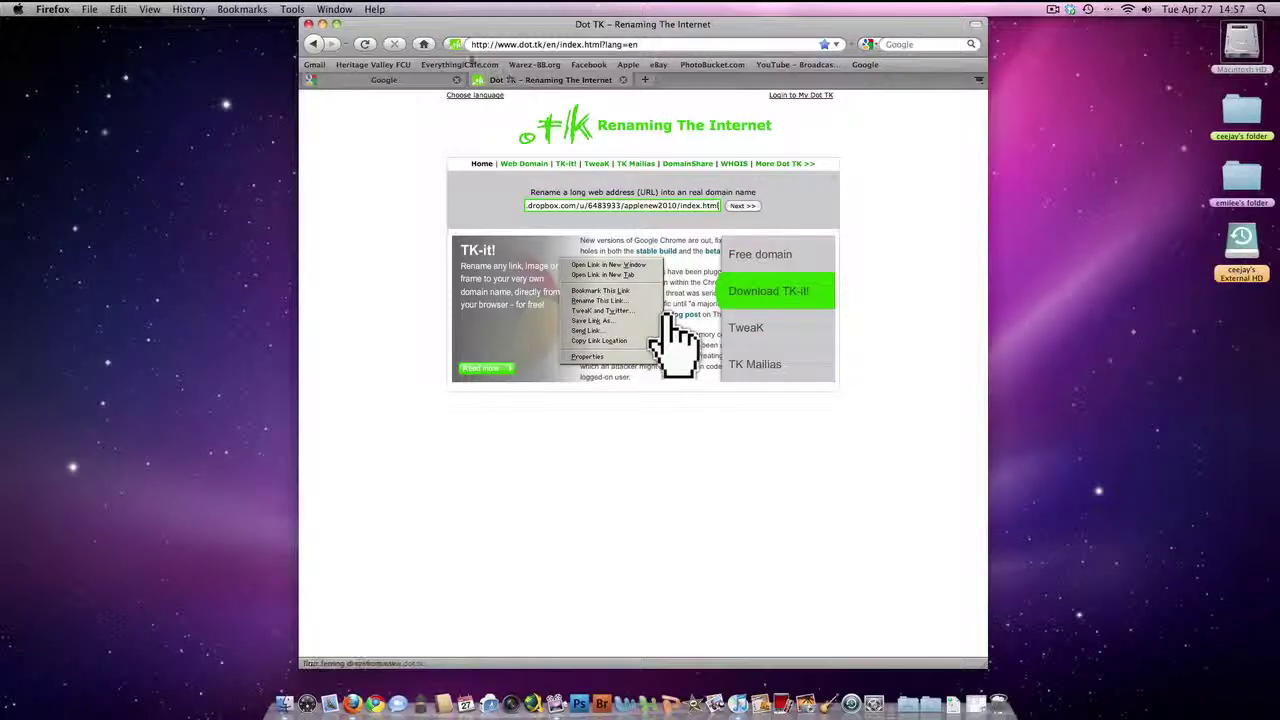
# Quit Firefox and confirm the quit prompt.
pyautogui.click(52, 9)
pyautogui.click(70, 133)
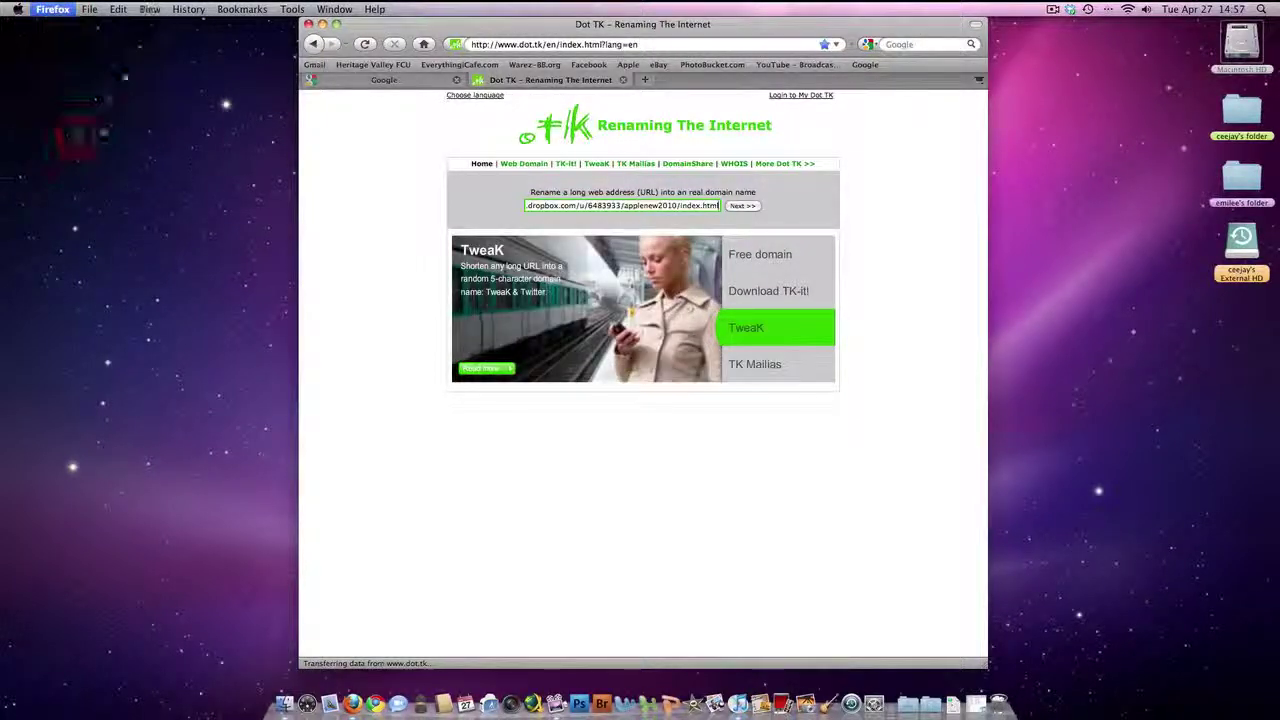
pyautogui.click(578, 116)
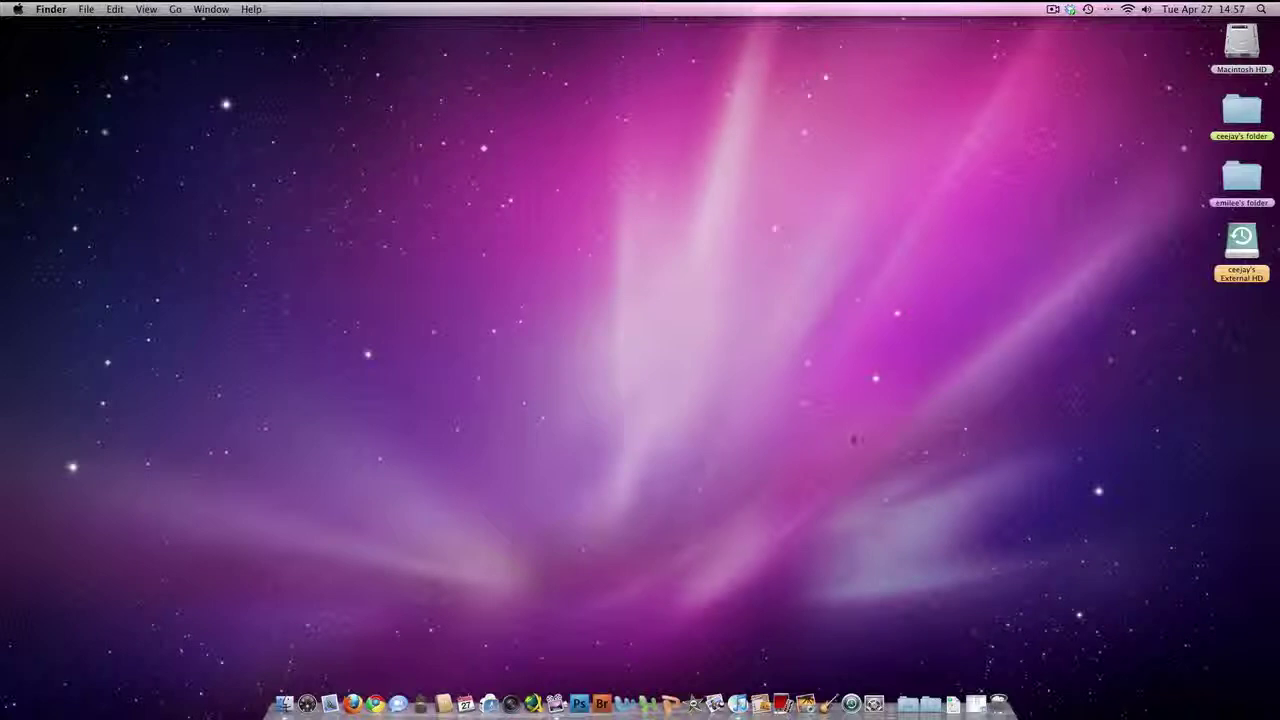
# Empty the Trash from its Dock menu, confirming the permanent deletion.
pyautogui.rightClick(990, 670)
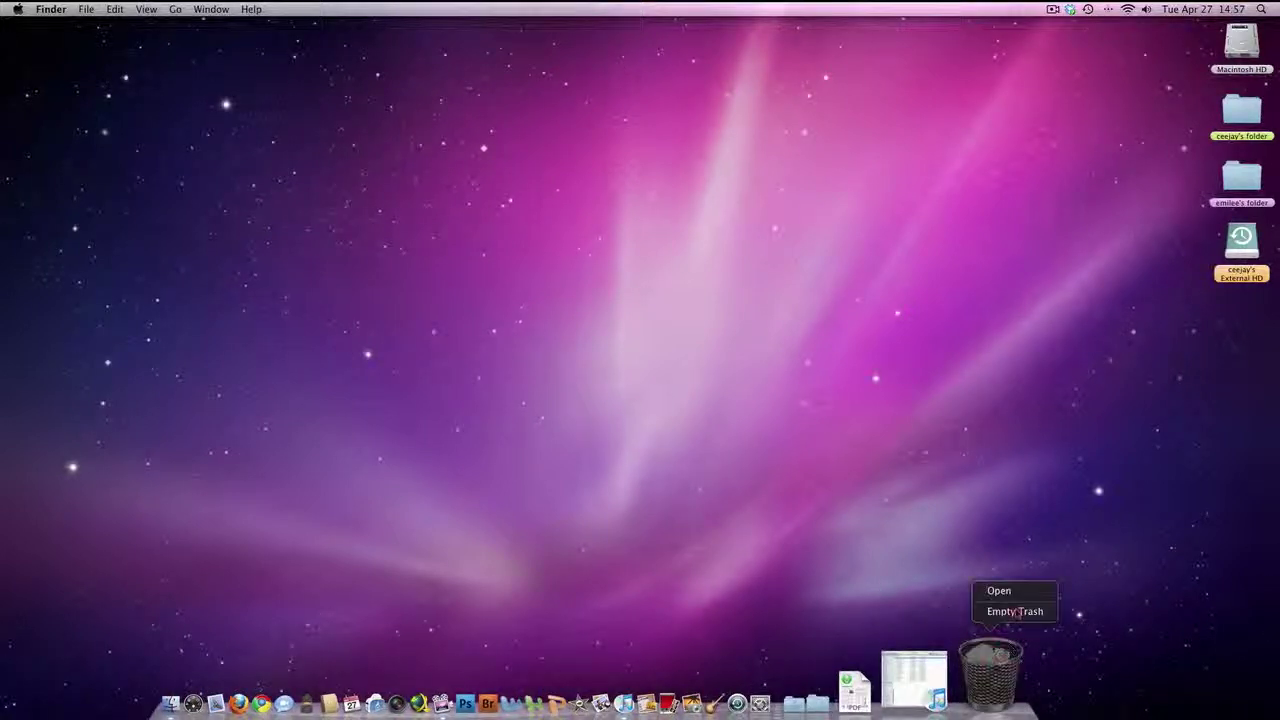
pyautogui.click(1016, 612)
pyautogui.press('Return')
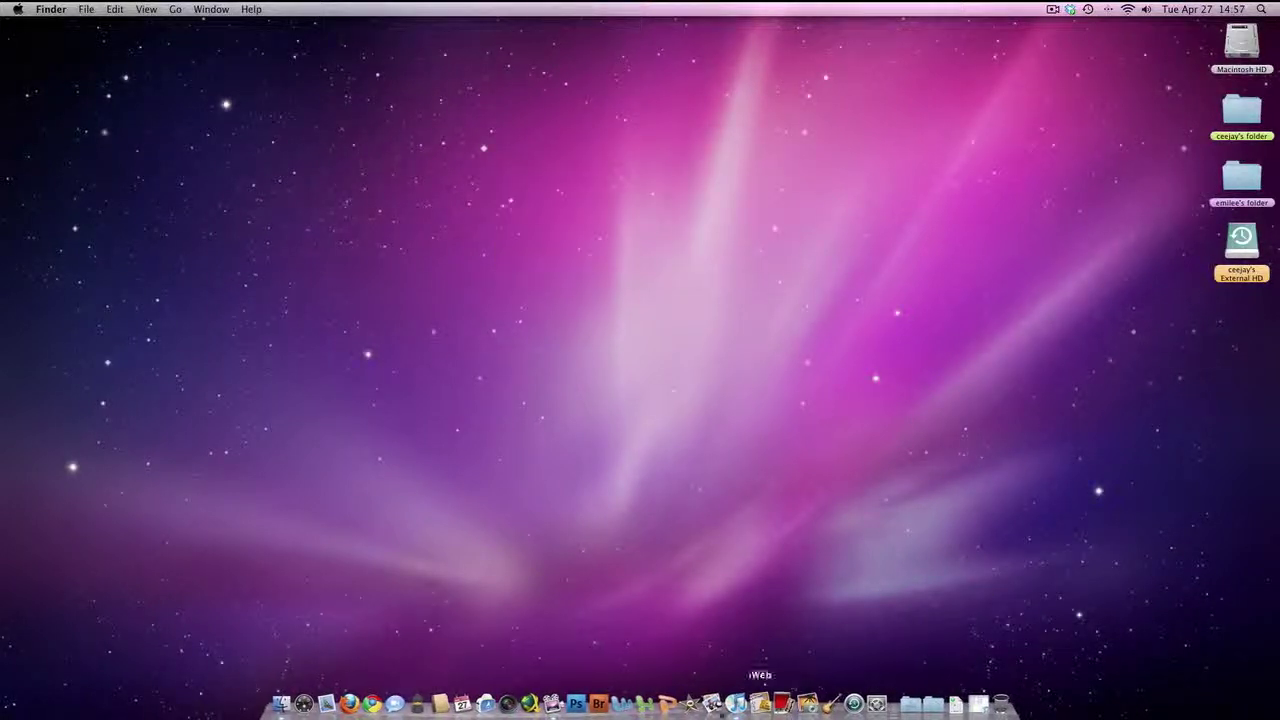